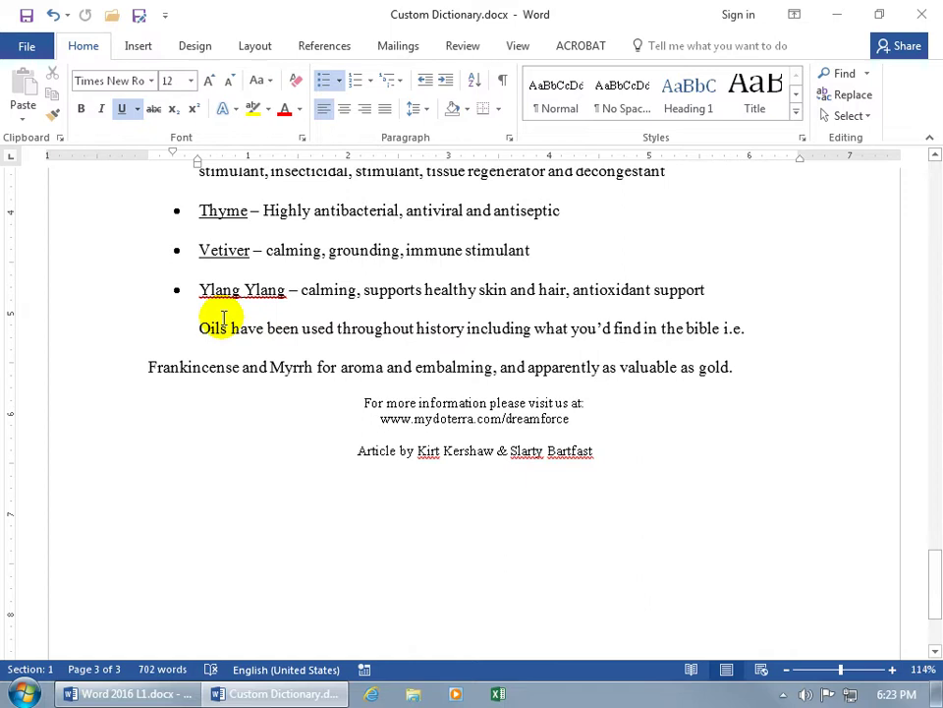
Add the first Ylang to the custom dictionary, then ignore the repeated-word flag on the second Ylang
{"action": "right_click", "coordinate": [217, 294]}
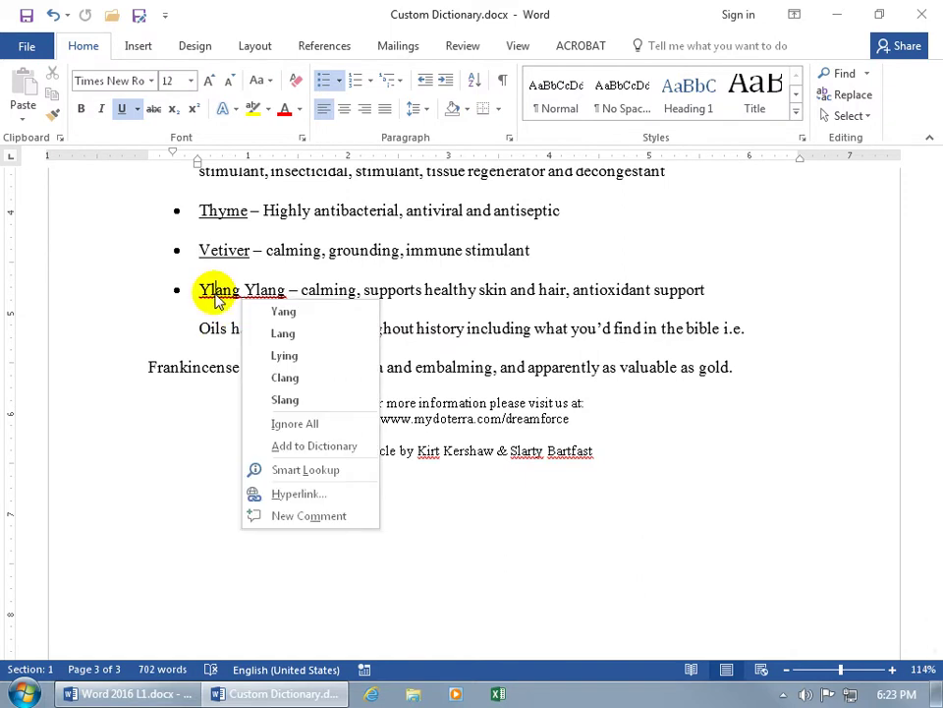
{"action": "left_click", "coordinate": [306, 445]}
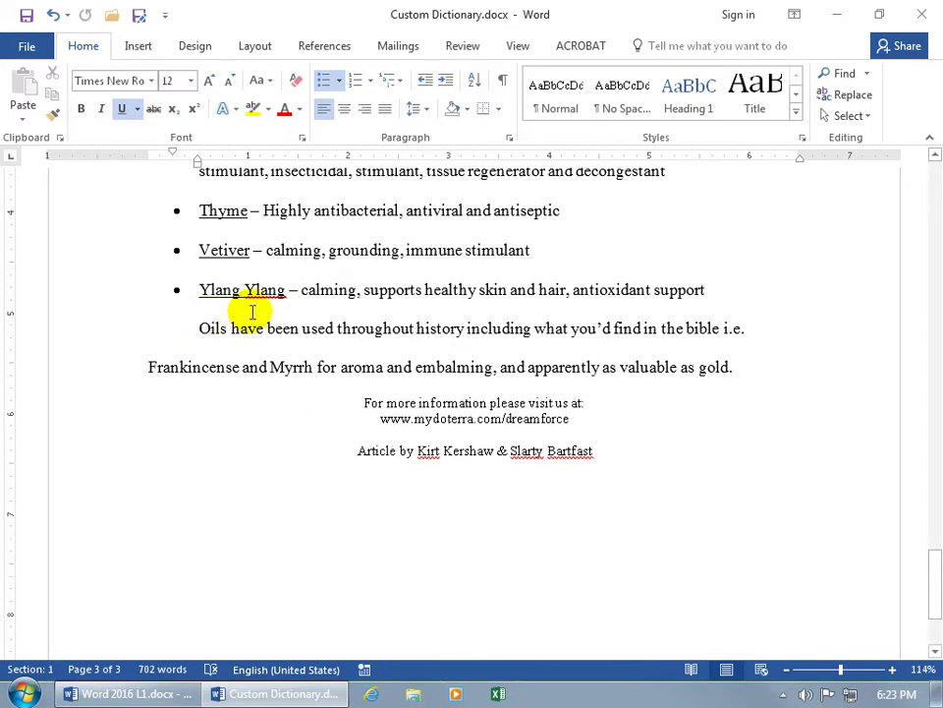
{"action": "right_click", "coordinate": [263, 290]}
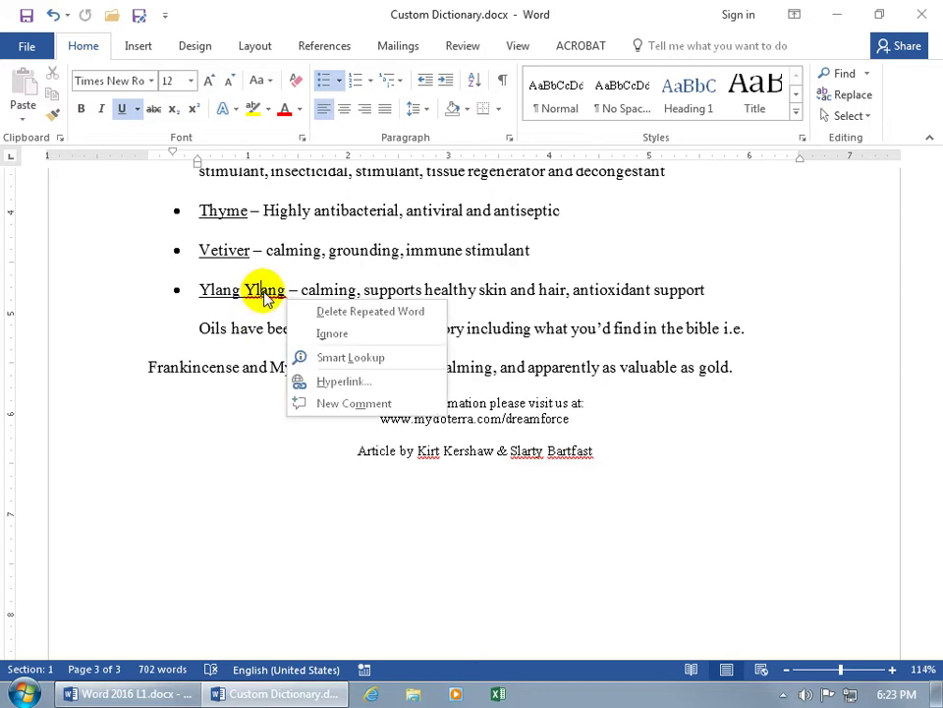
{"action": "left_click", "coordinate": [335, 334]}
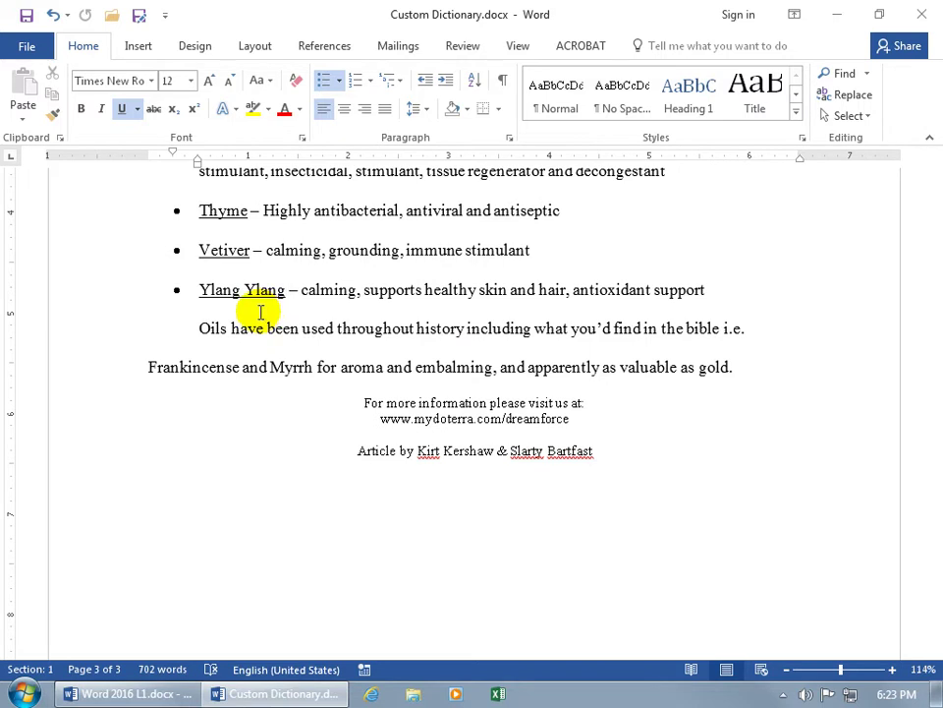
Delete Ylang from the CUSTOM.DIC word list under Proofing > Custom Dictionaries and apply the options
{"action": "left_click", "coordinate": [25, 49]}
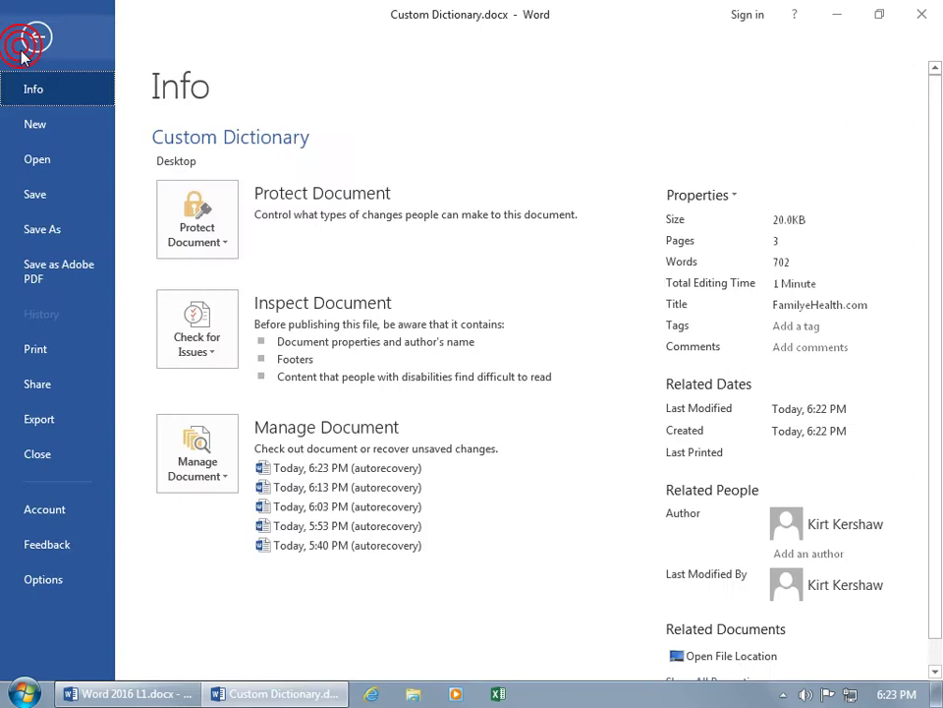
{"action": "left_click", "coordinate": [54, 578]}
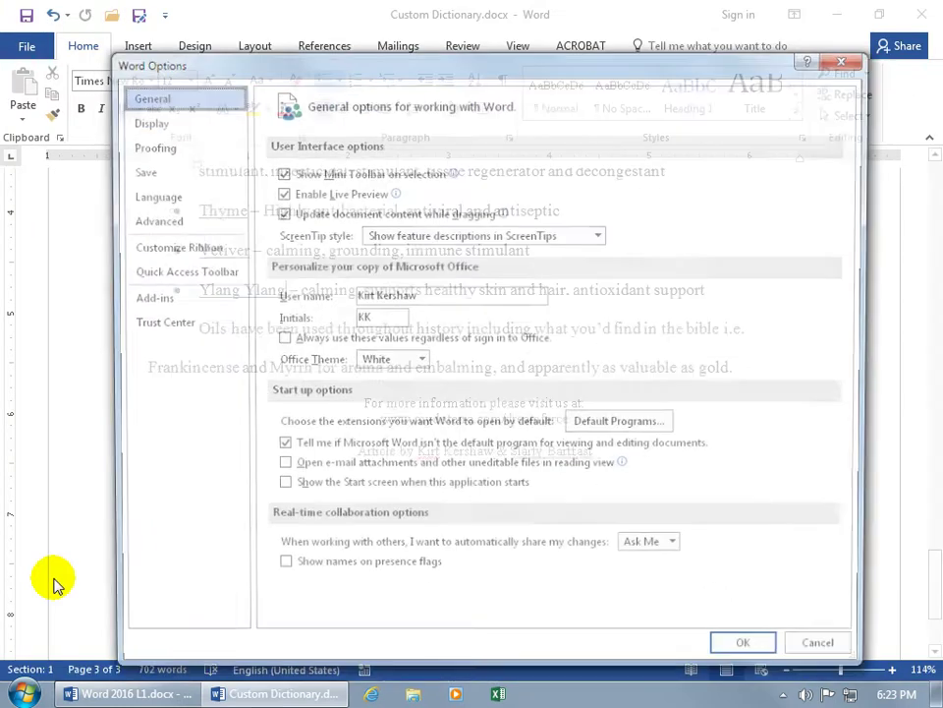
{"action": "left_click", "coordinate": [180, 149]}
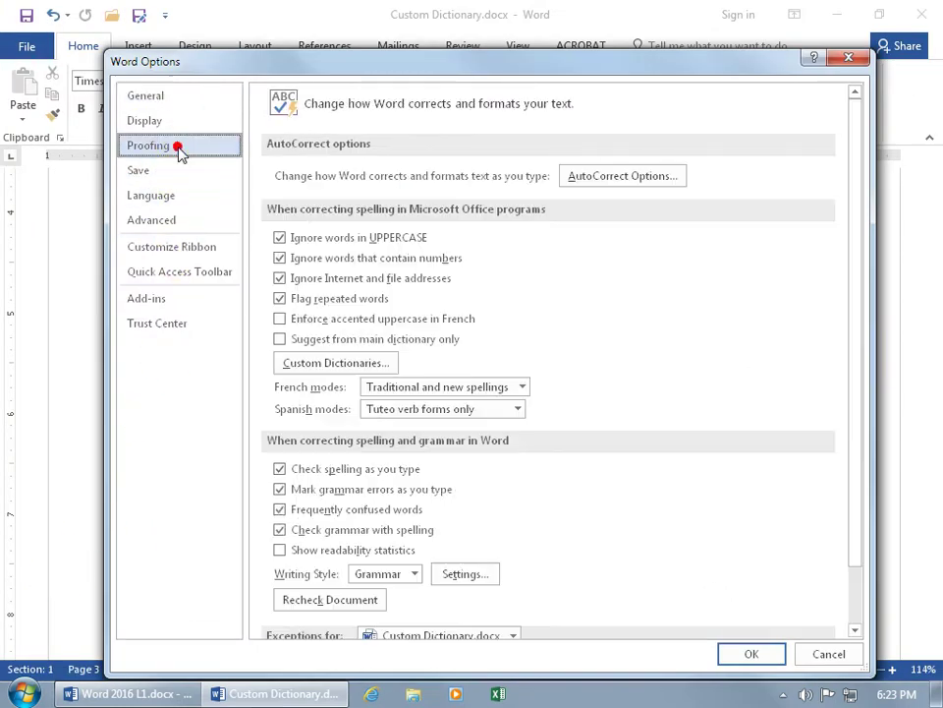
{"action": "left_click", "coordinate": [334, 364]}
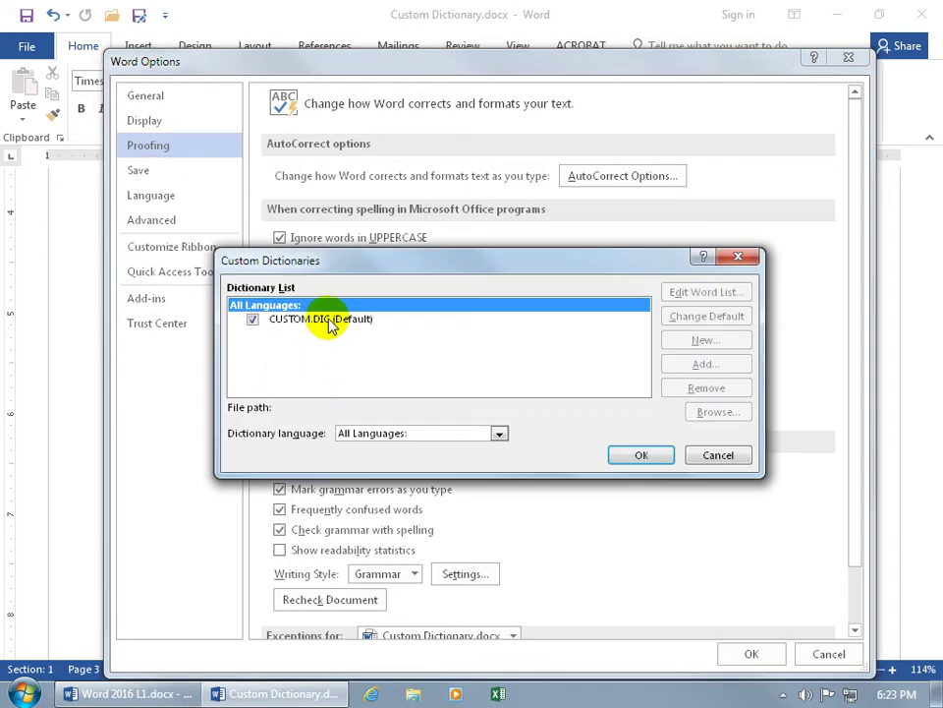
{"action": "left_click", "coordinate": [331, 323]}
{"action": "left_click", "coordinate": [680, 292]}
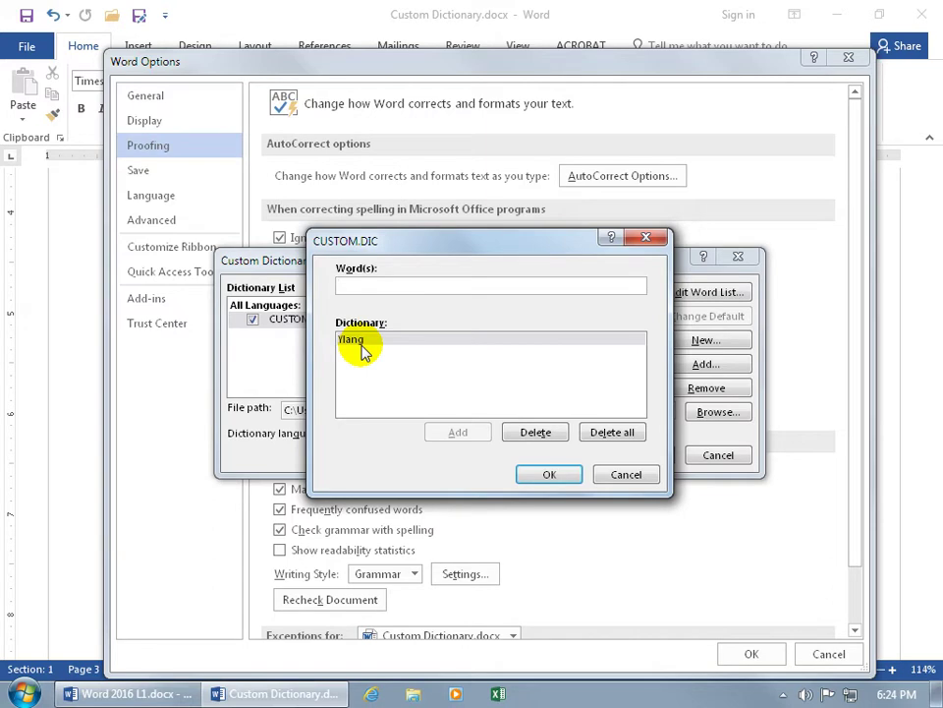
{"action": "left_click", "coordinate": [363, 351]}
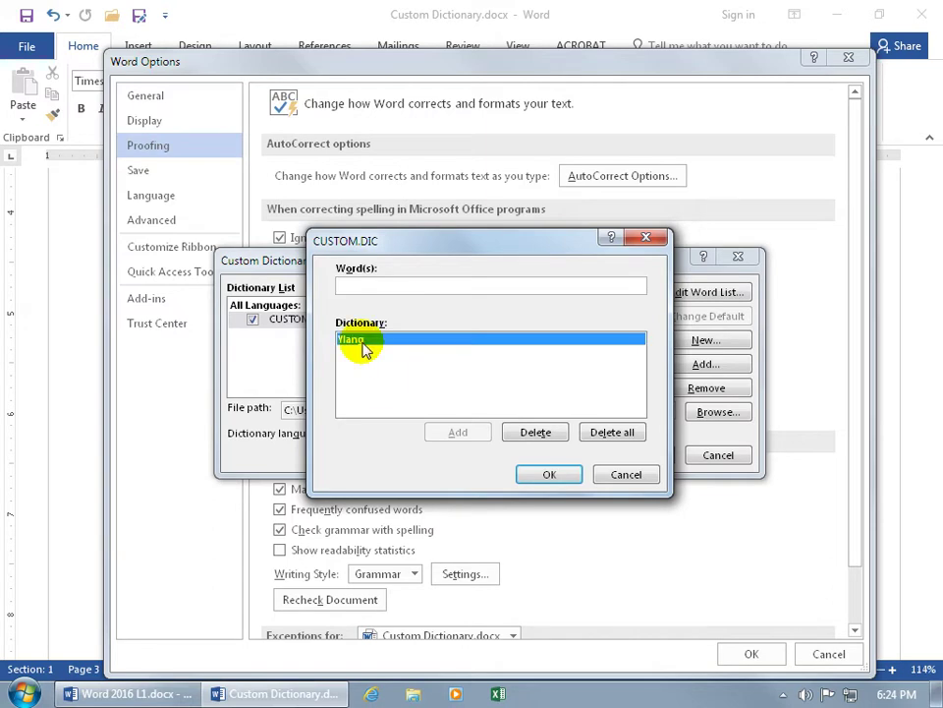
{"action": "left_click", "coordinate": [537, 432]}
{"action": "left_click", "coordinate": [554, 473]}
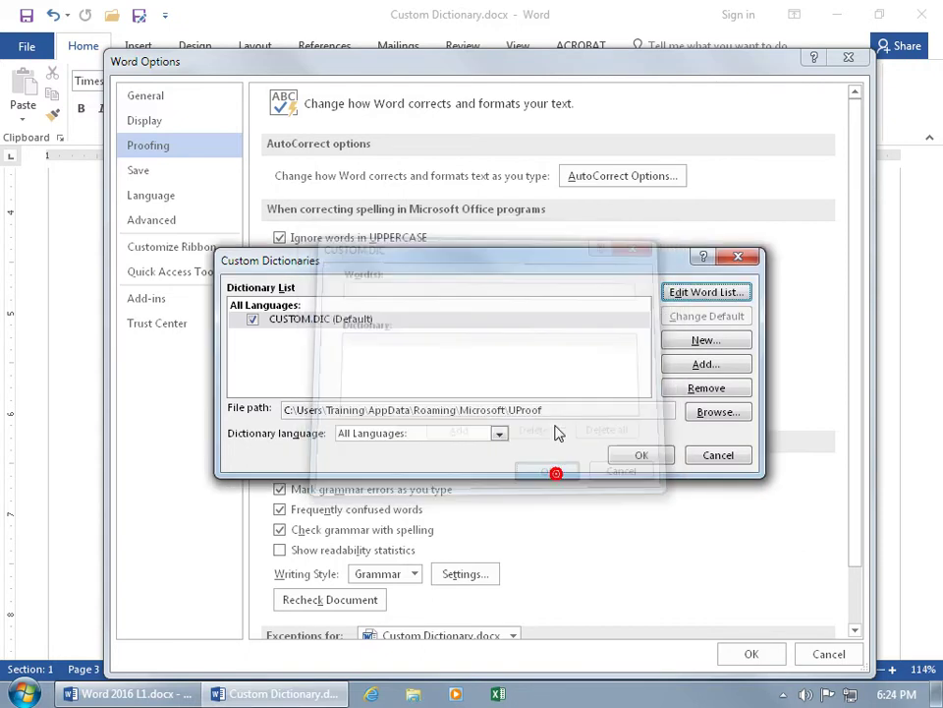
{"action": "left_click", "coordinate": [642, 454]}
{"action": "left_click", "coordinate": [751, 653]}
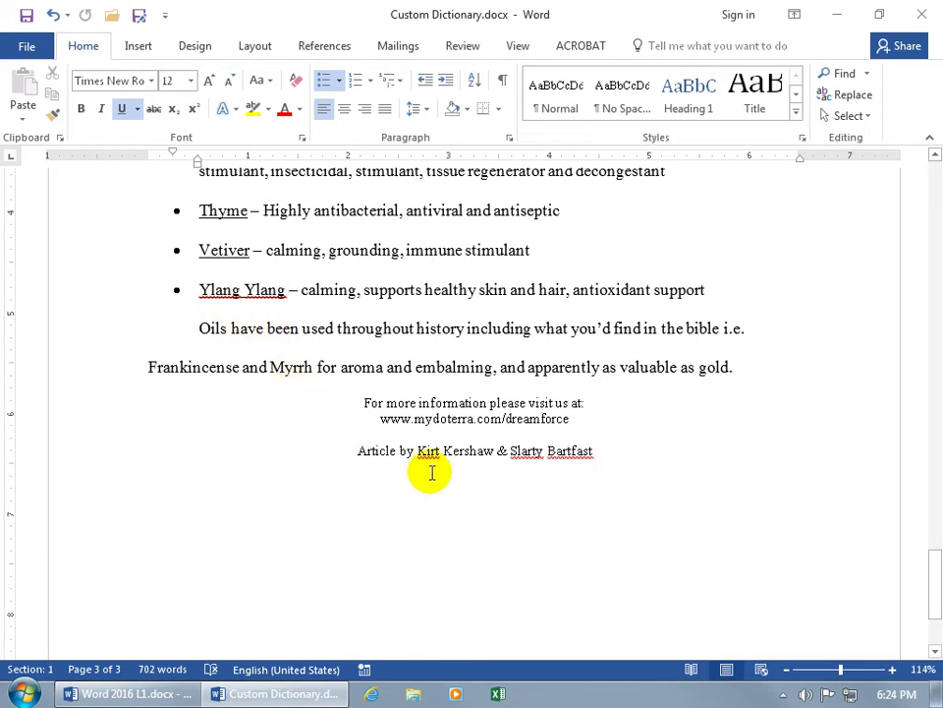
{"action": "right_click", "coordinate": [431, 454]}
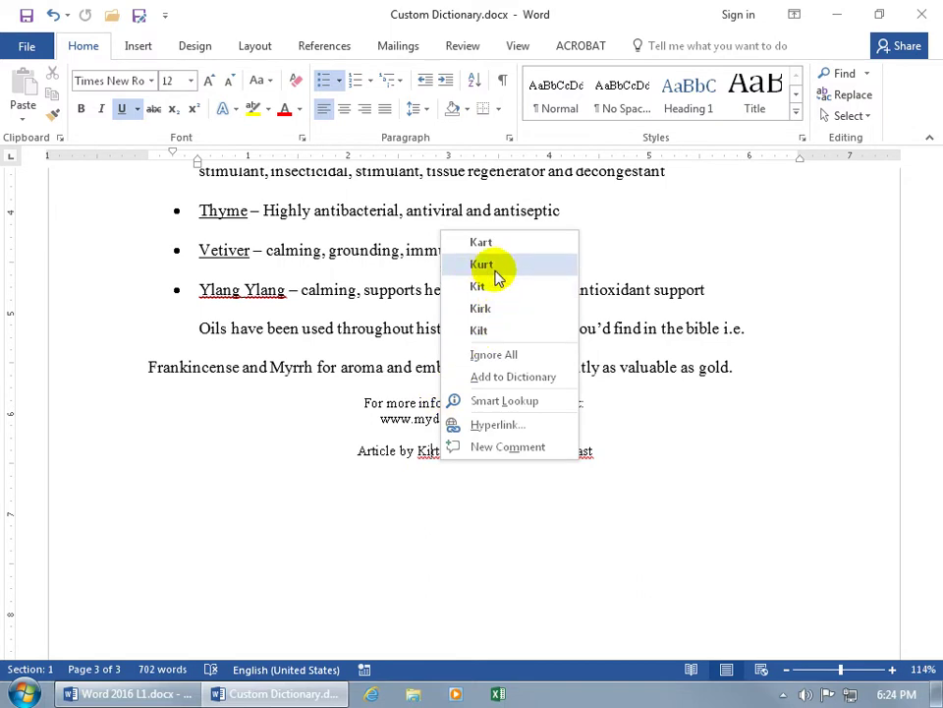
{"action": "left_click", "coordinate": [406, 414]}
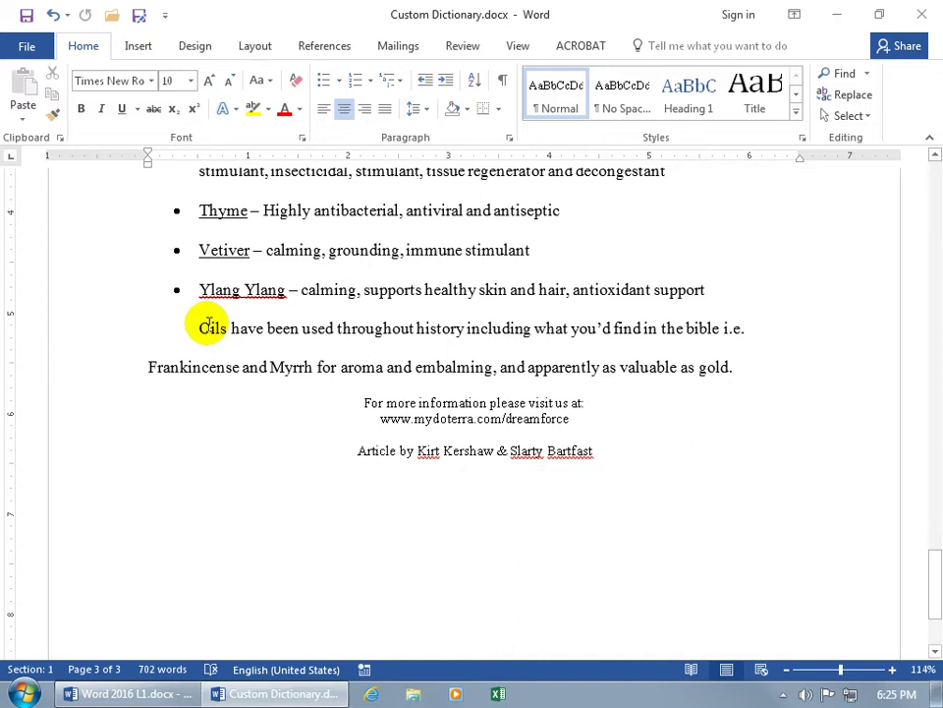
Create a new custom dictionary named Friends under Proofing > Custom Dictionaries
{"action": "left_click", "coordinate": [30, 45]}
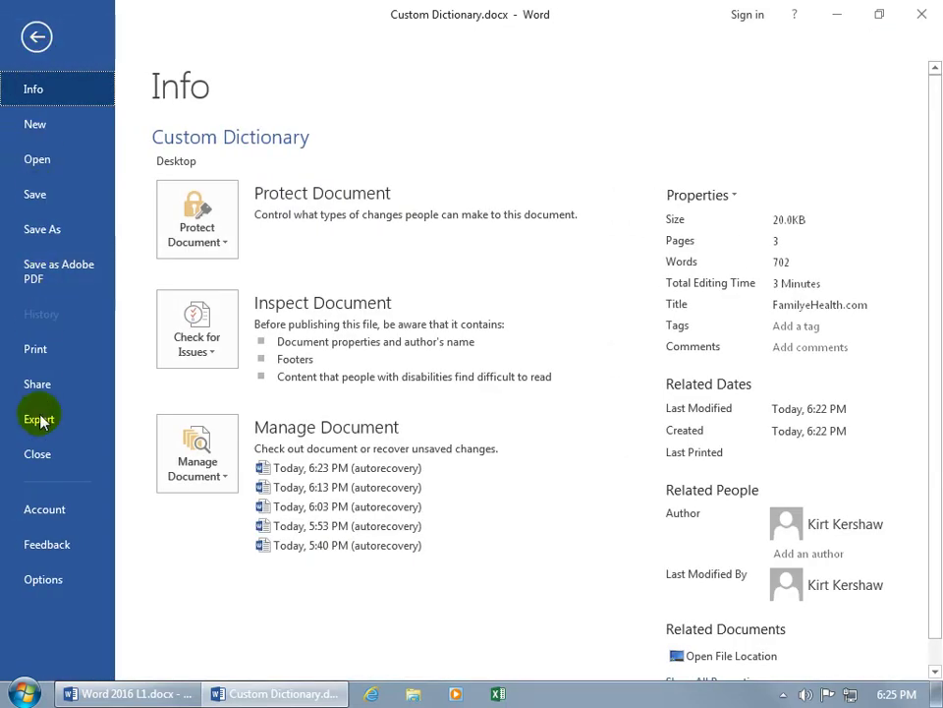
{"action": "left_click", "coordinate": [41, 588]}
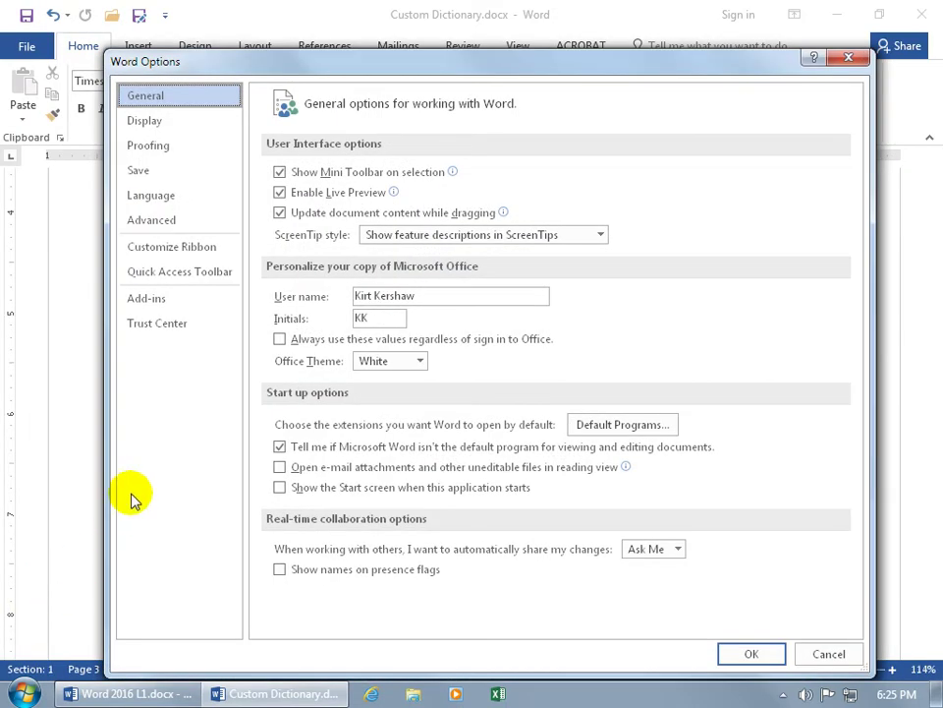
{"action": "left_click", "coordinate": [159, 147]}
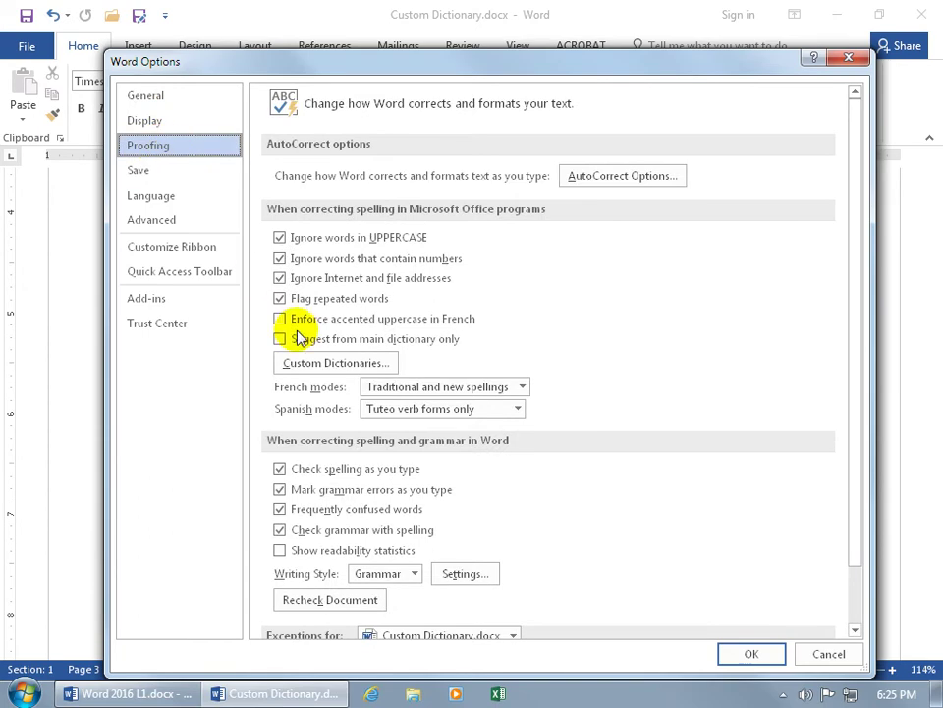
{"action": "left_click", "coordinate": [295, 362]}
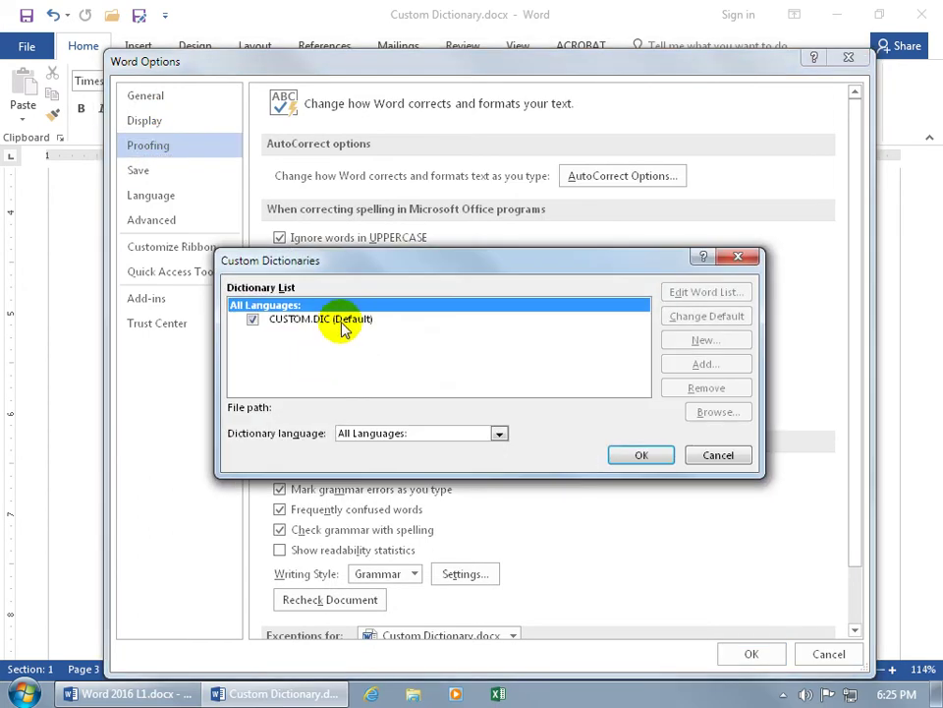
{"action": "left_click", "coordinate": [339, 322]}
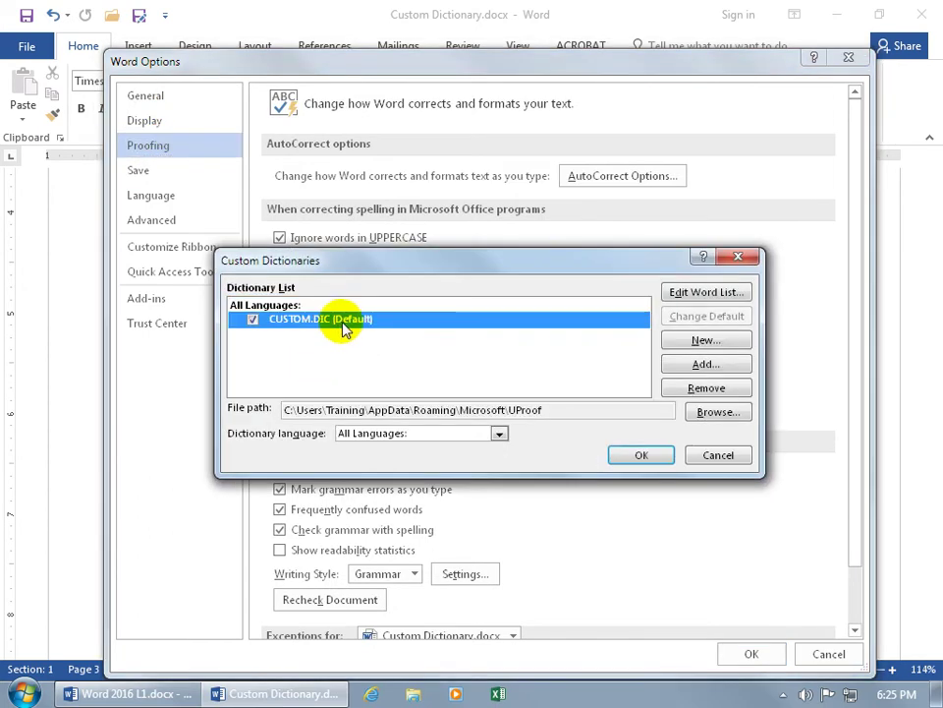
{"action": "left_click", "coordinate": [691, 343]}
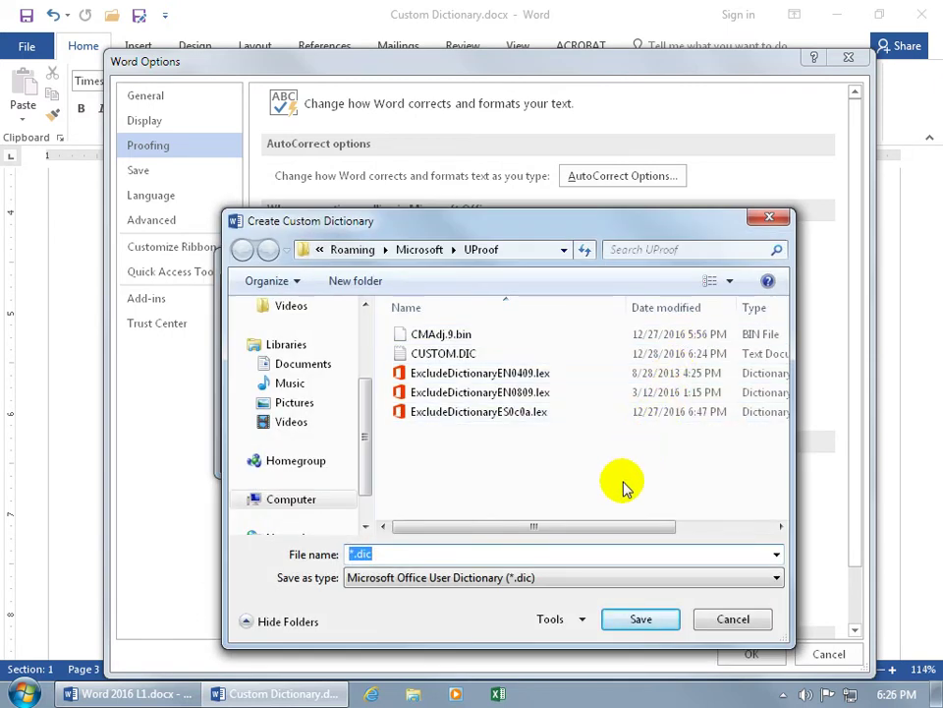
{"action": "type", "text": "Friends"}
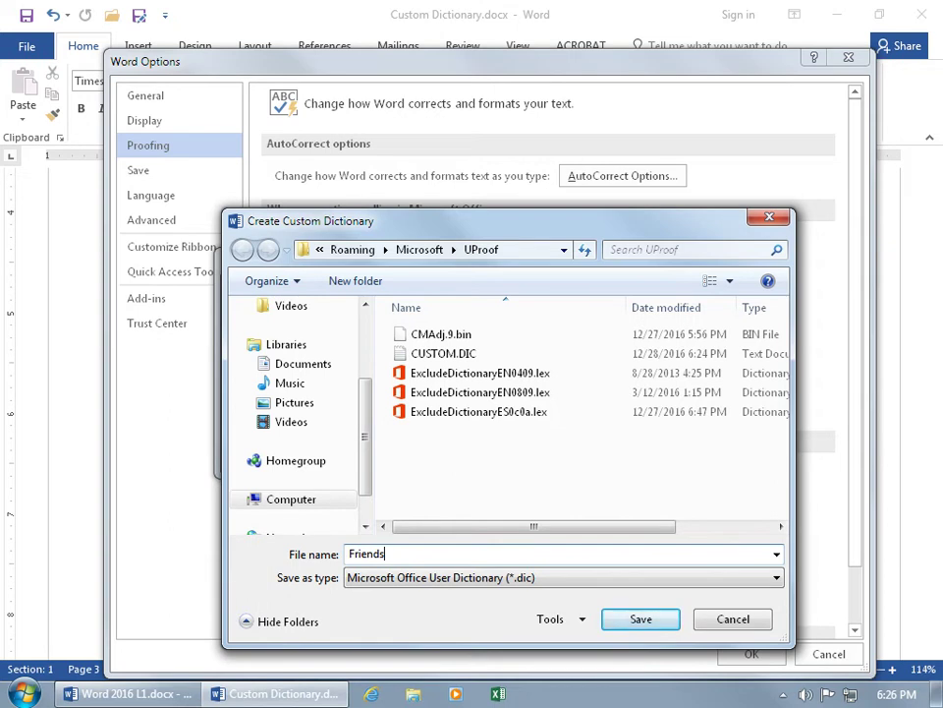
{"action": "key", "text": "Return"}
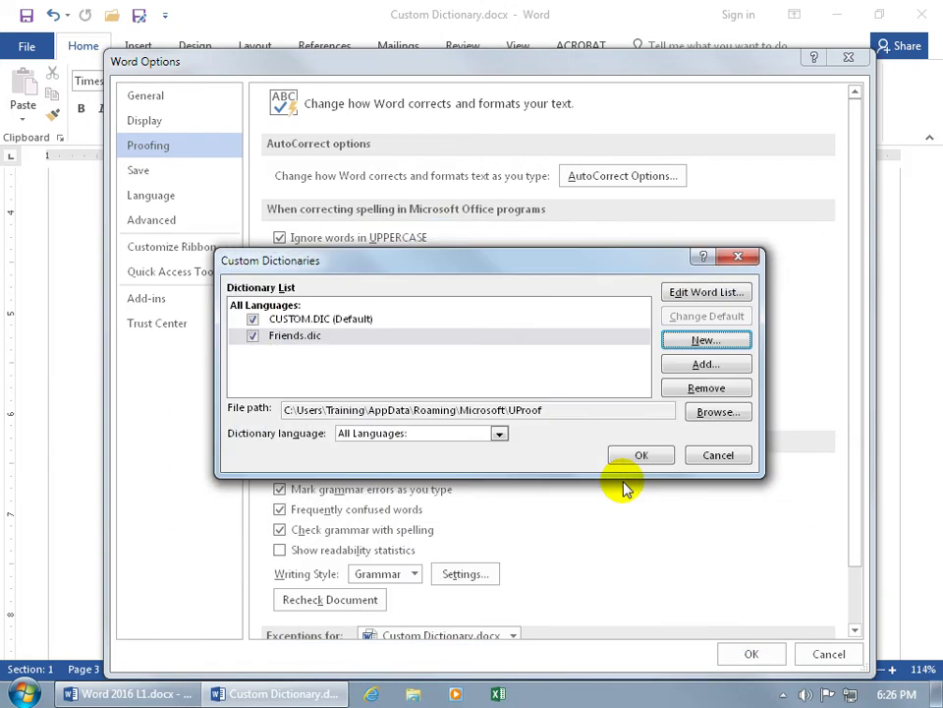
Add the author's first name to the Friends.dic word list and confirm with OK
{"action": "left_click", "coordinate": [352, 323]}
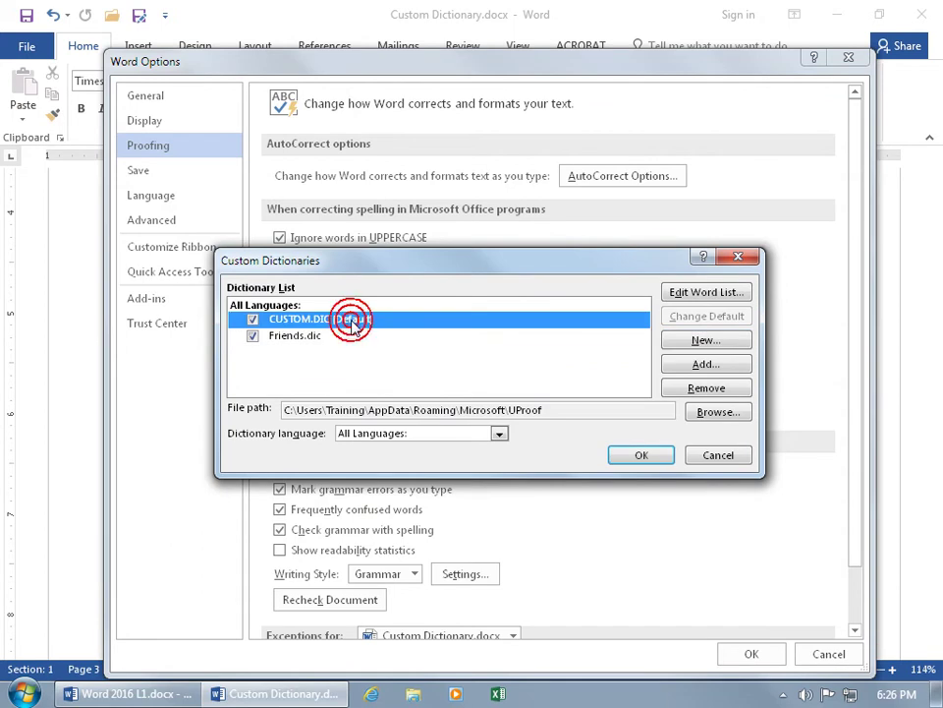
{"action": "left_click", "coordinate": [327, 334]}
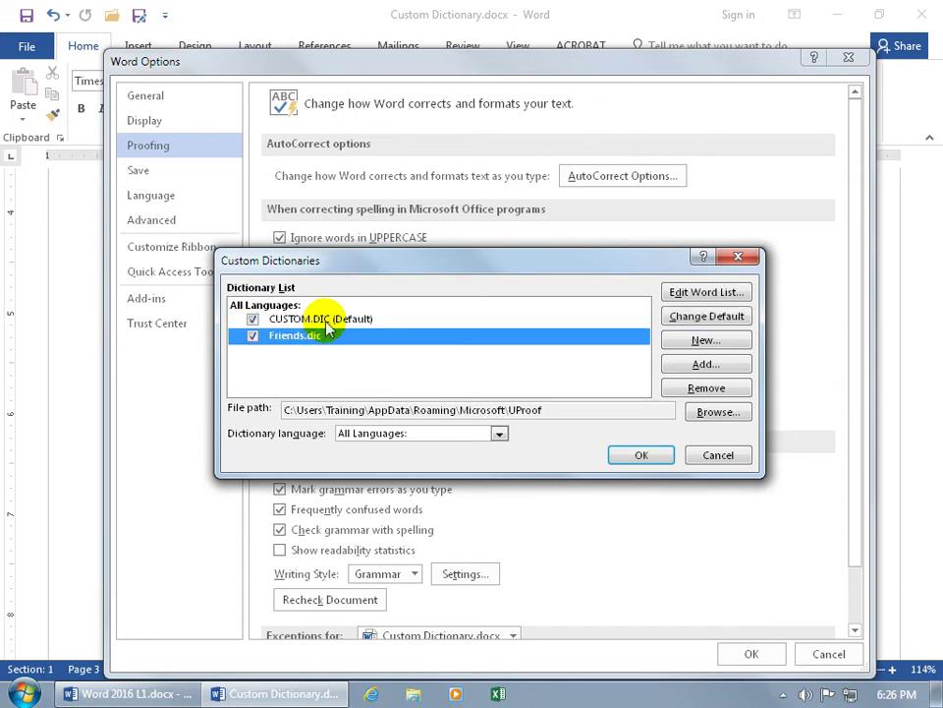
{"action": "left_click", "coordinate": [701, 292]}
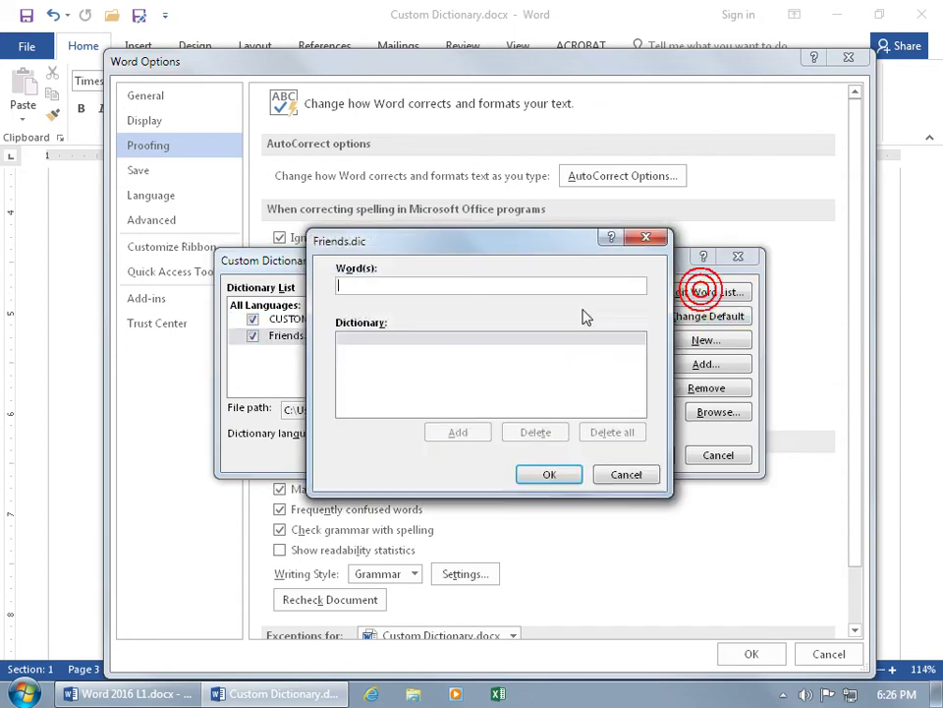
{"action": "type", "text": "K"}
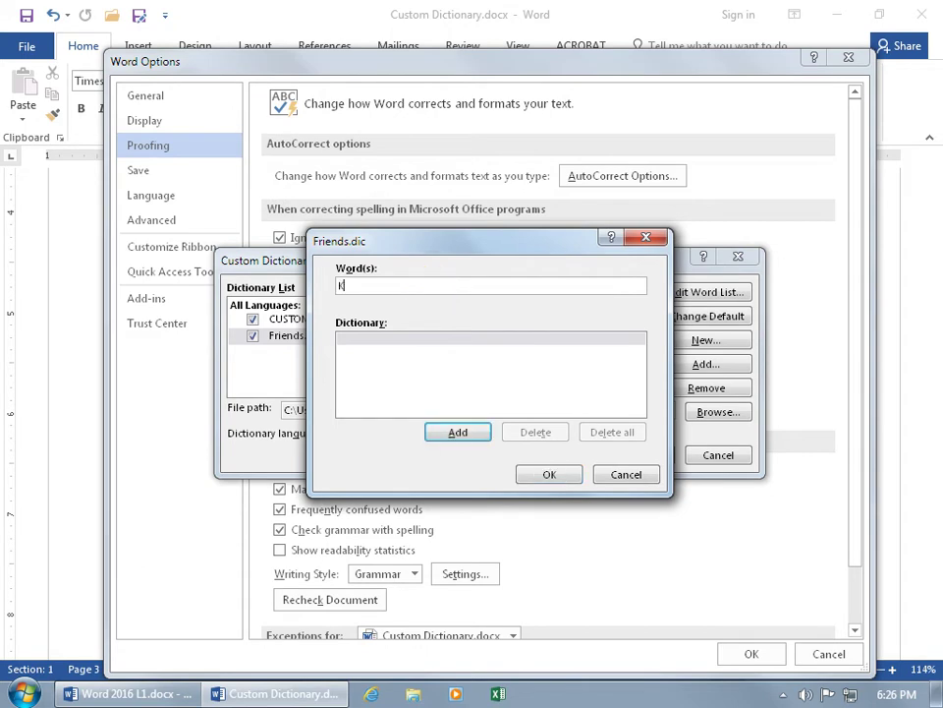
{"action": "type", "text": "irt"}
{"action": "left_click", "coordinate": [438, 429]}
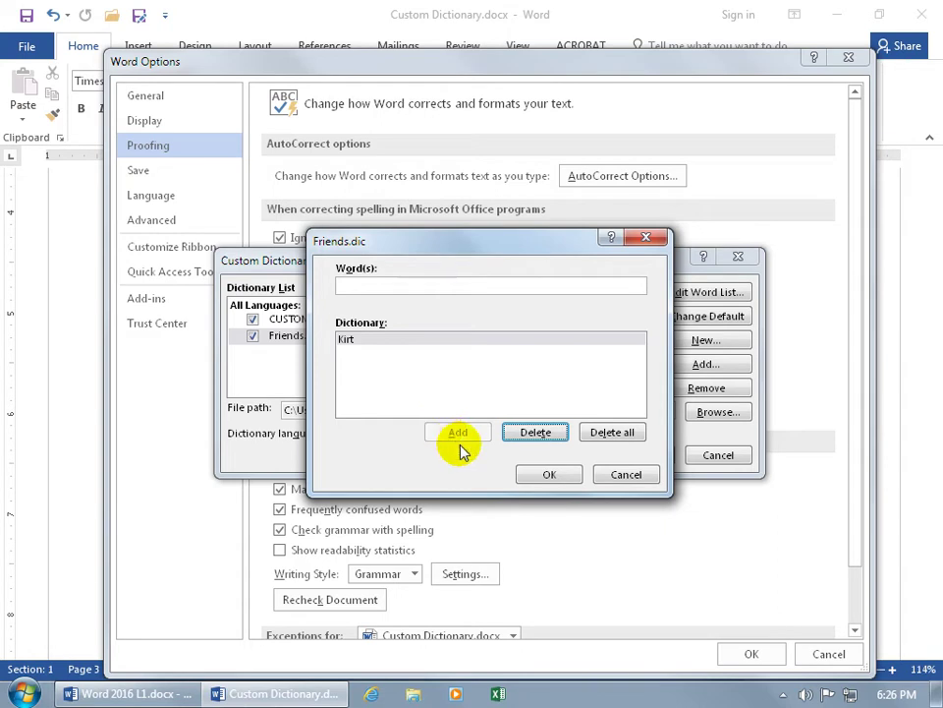
{"action": "left_click", "coordinate": [546, 473]}
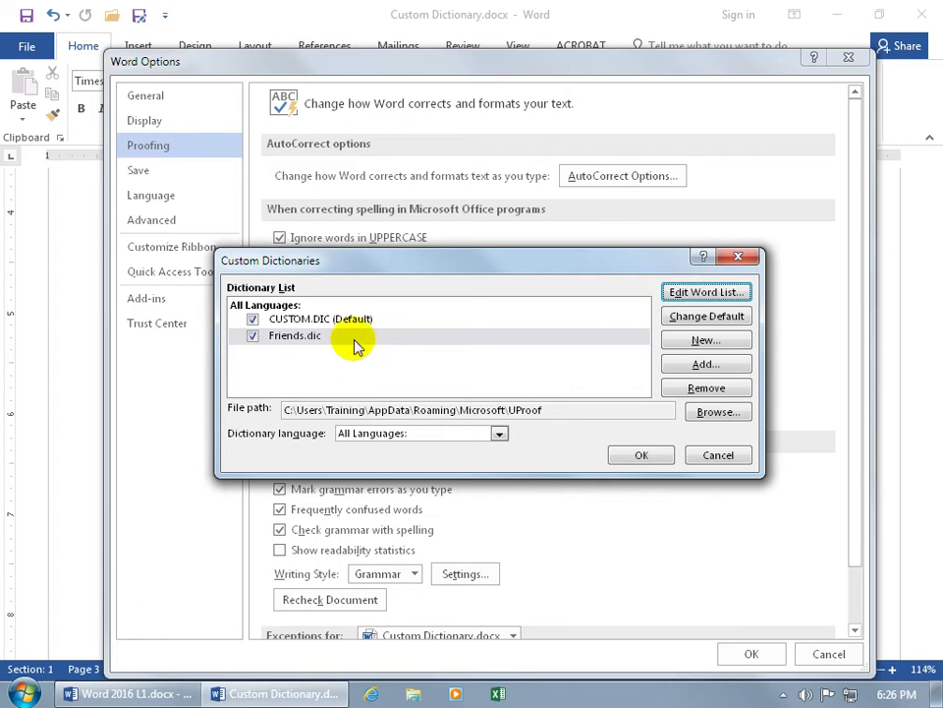
Set Friends.dic as the default custom dictionary and close both dialogs with OK
{"action": "left_click", "coordinate": [363, 322]}
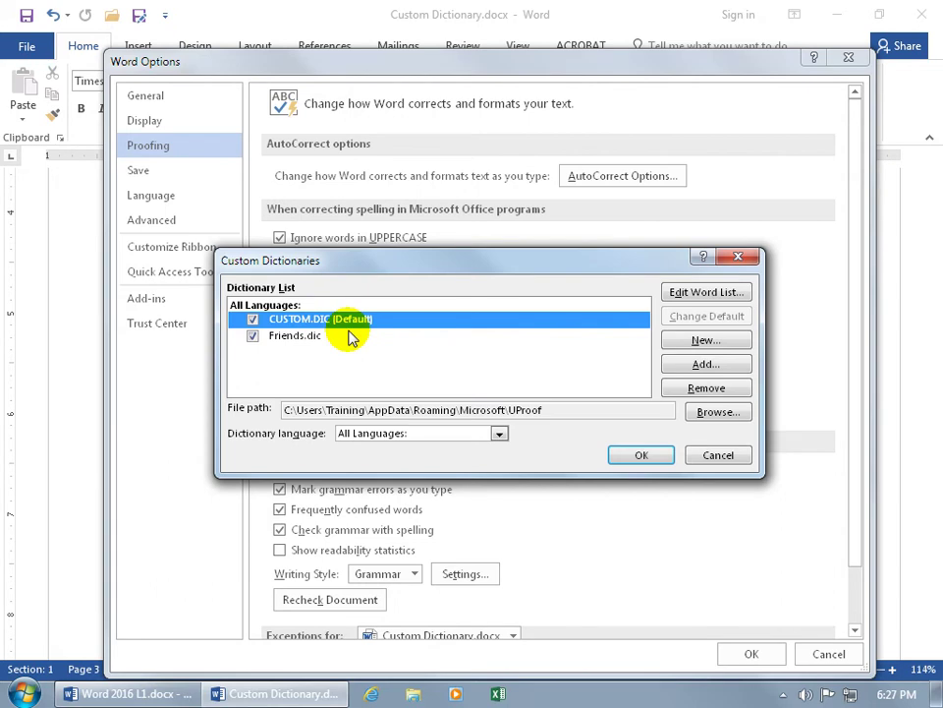
{"action": "left_click", "coordinate": [320, 339]}
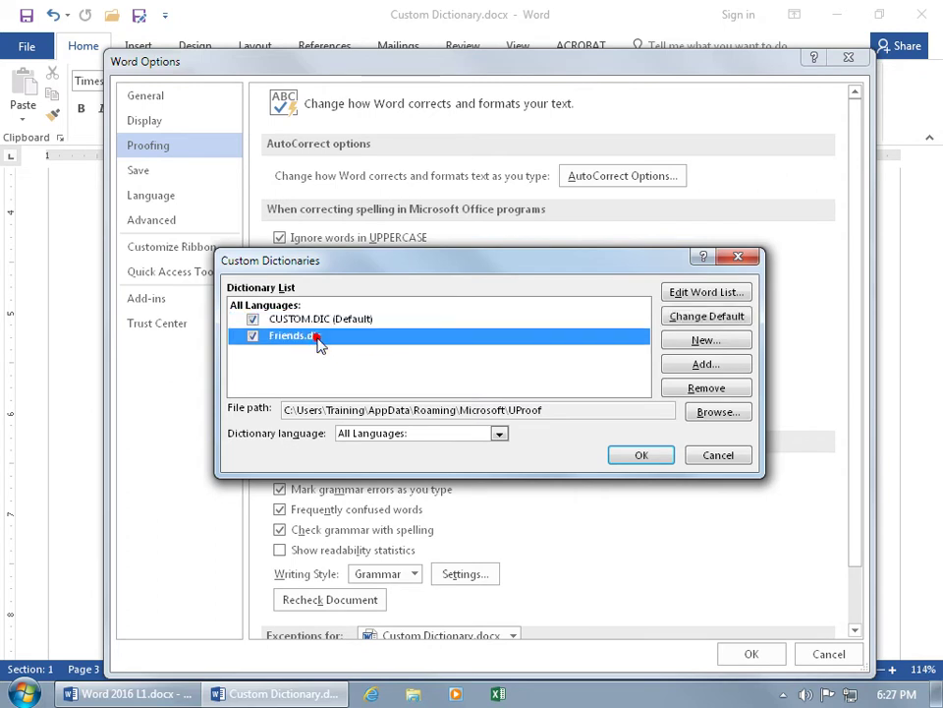
{"action": "left_click", "coordinate": [691, 316]}
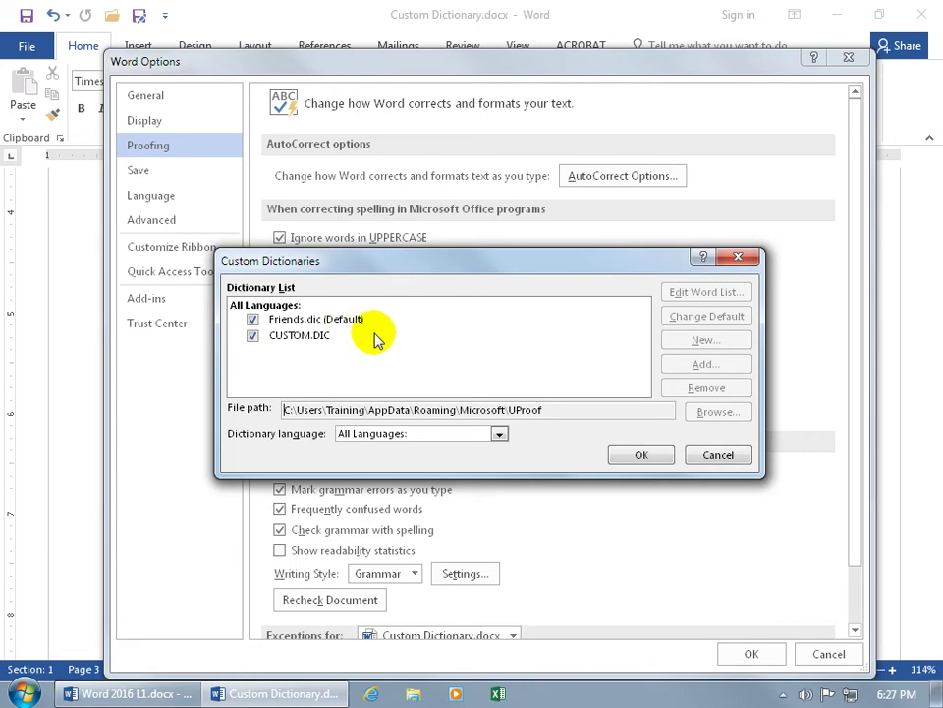
{"action": "left_click", "coordinate": [635, 455]}
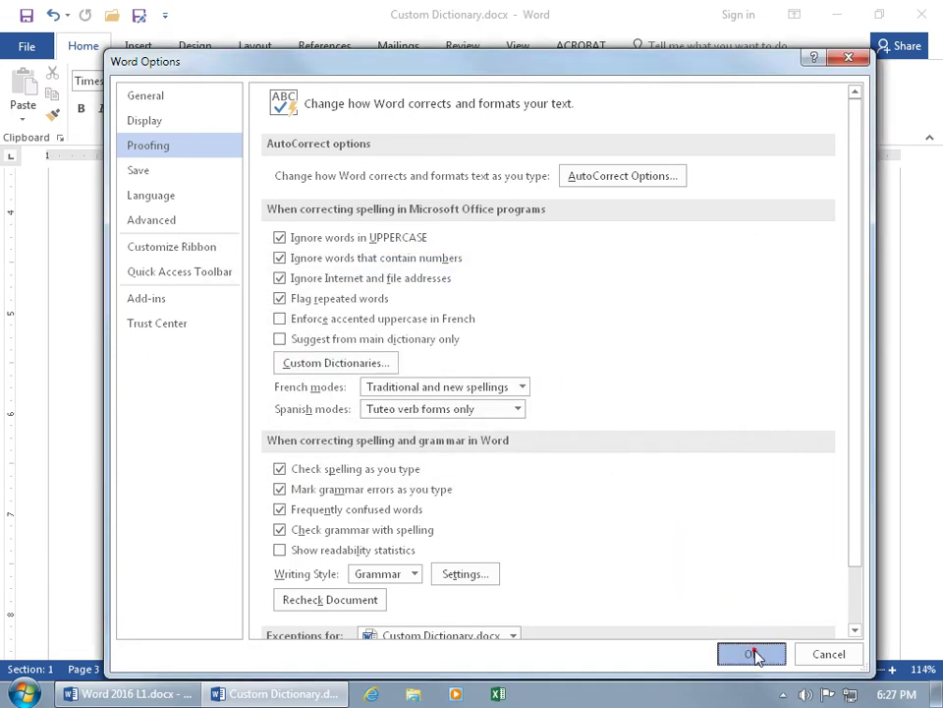
{"action": "left_click", "coordinate": [751, 653]}
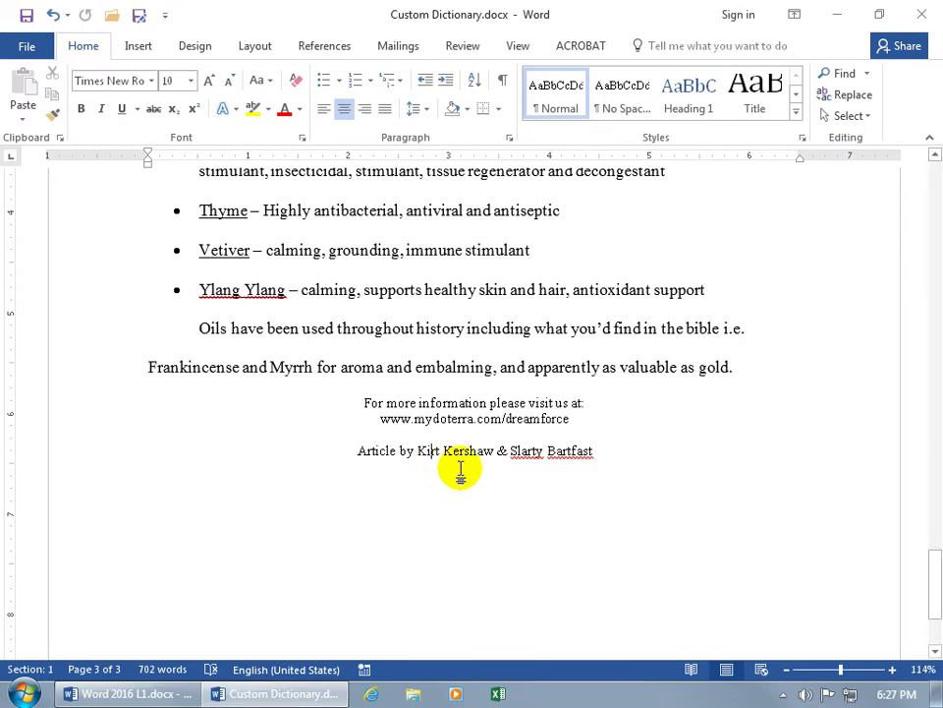
Add both of the byline's author names to the dictionary from their spelling menus
{"action": "right_click", "coordinate": [526, 454]}
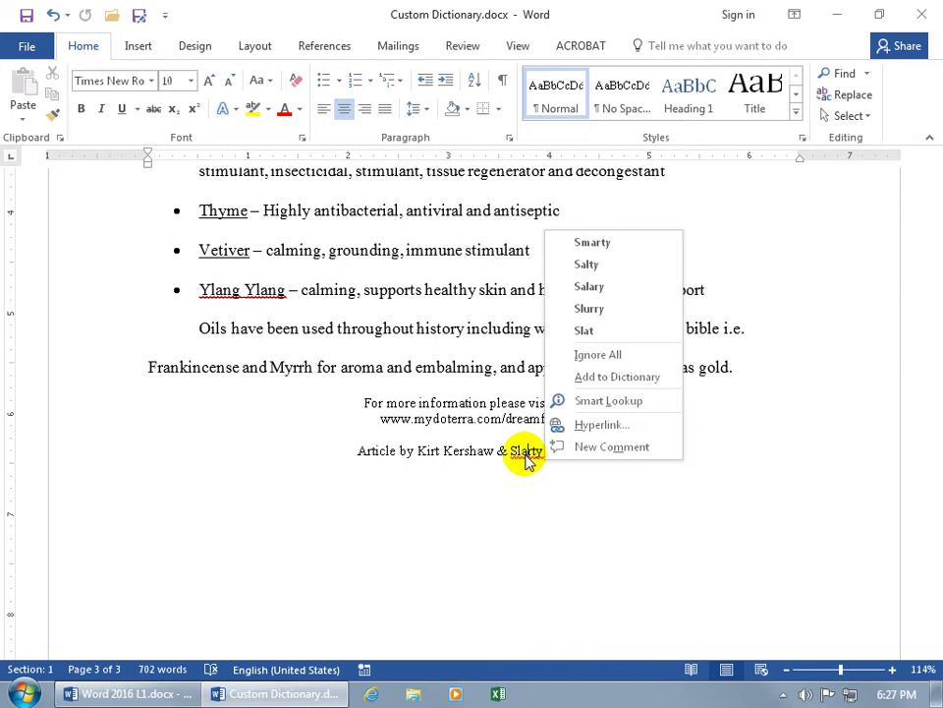
{"action": "left_click", "coordinate": [600, 377]}
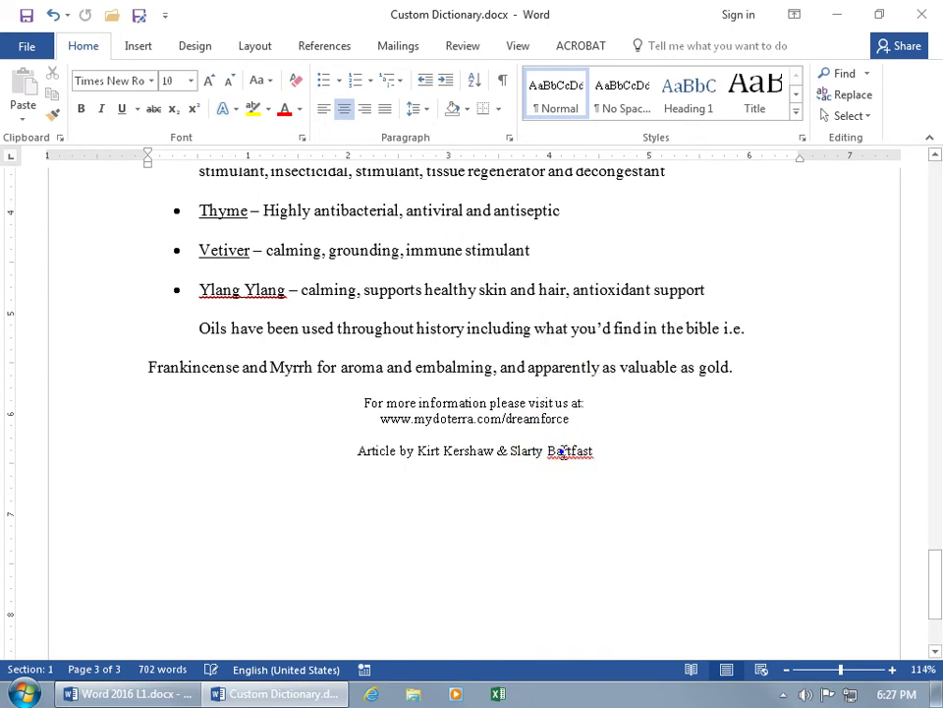
{"action": "right_click", "coordinate": [562, 452]}
{"action": "left_click", "coordinate": [631, 516]}
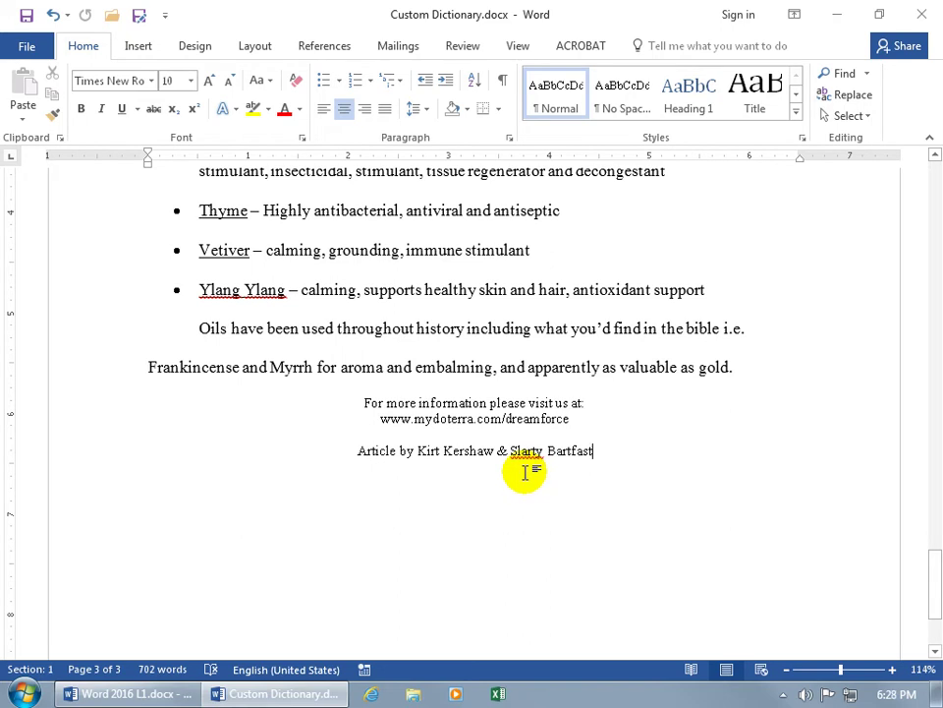
Open Word Options at the Proofing settings
{"action": "left_click", "coordinate": [29, 48]}
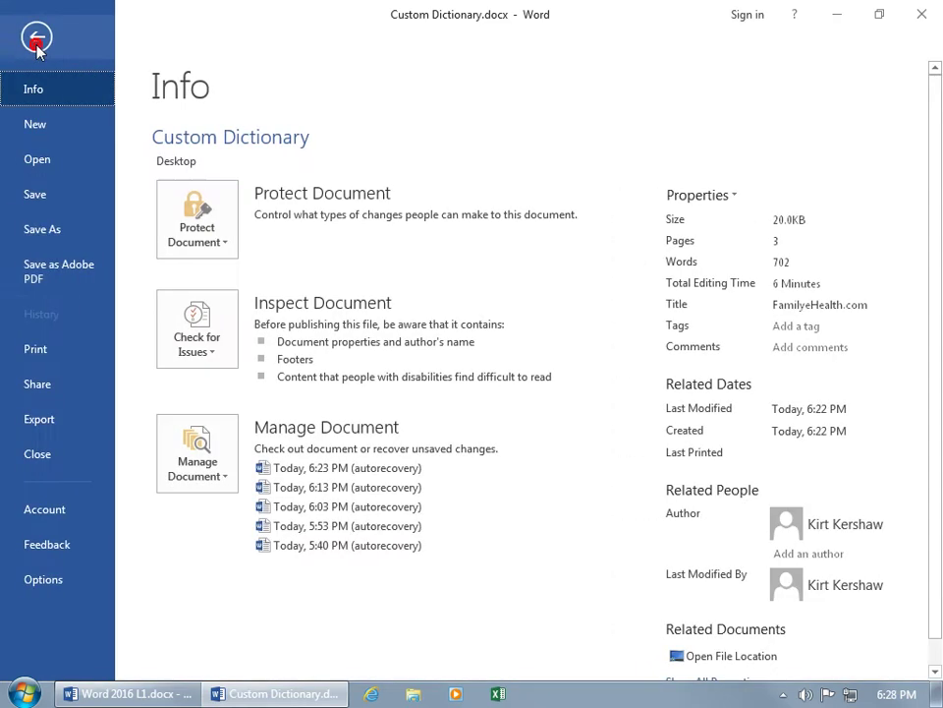
{"action": "left_click", "coordinate": [76, 582]}
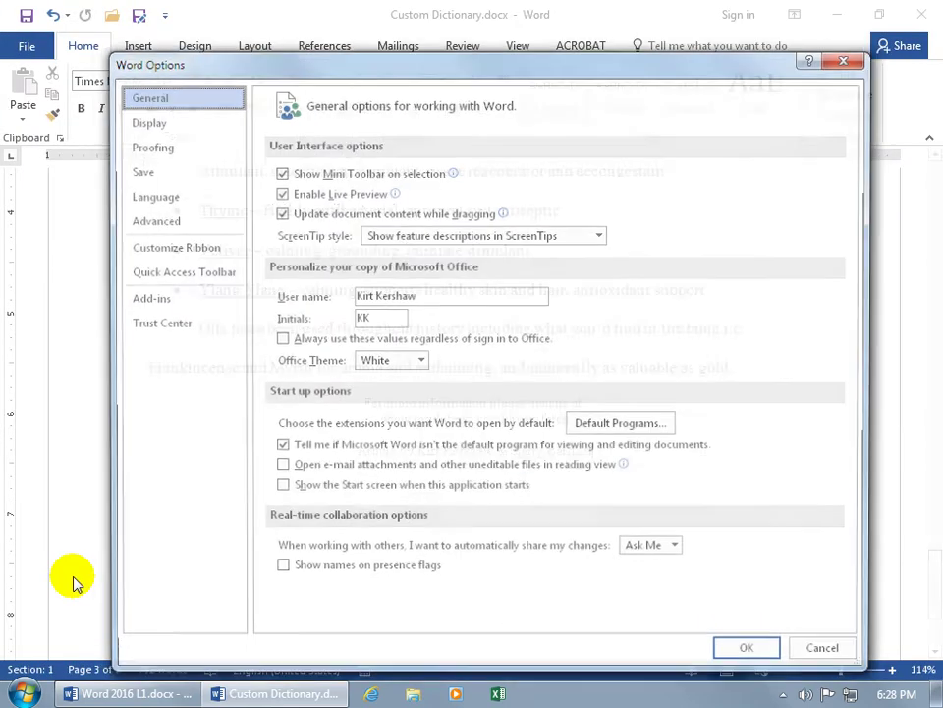
{"action": "left_click", "coordinate": [155, 147]}
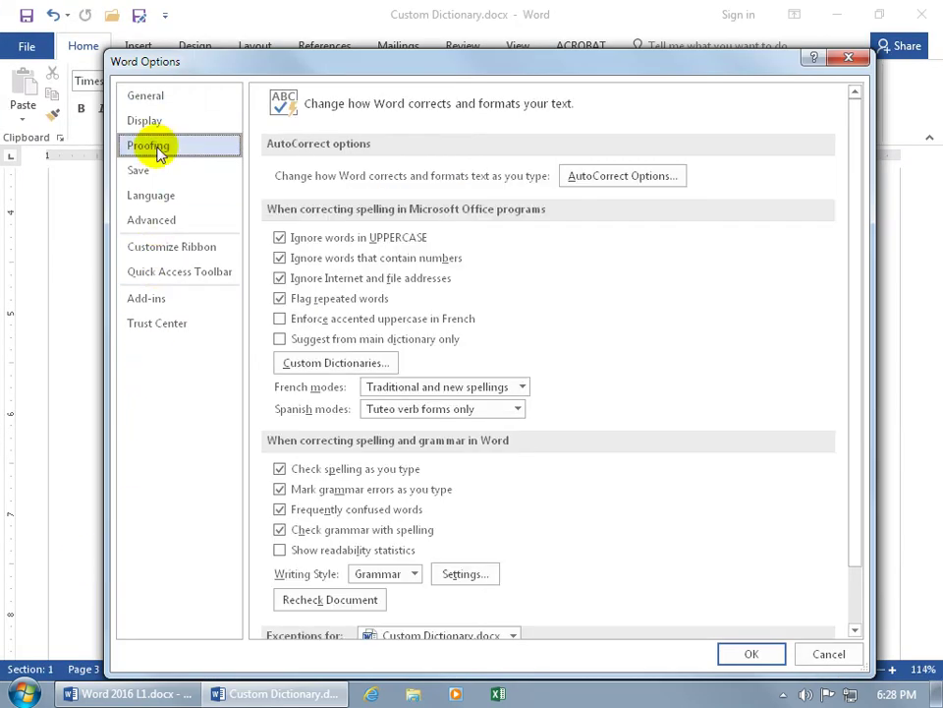
View the Friends.dic word list to check its three stored names, then cancel out of it
{"action": "left_click", "coordinate": [310, 370]}
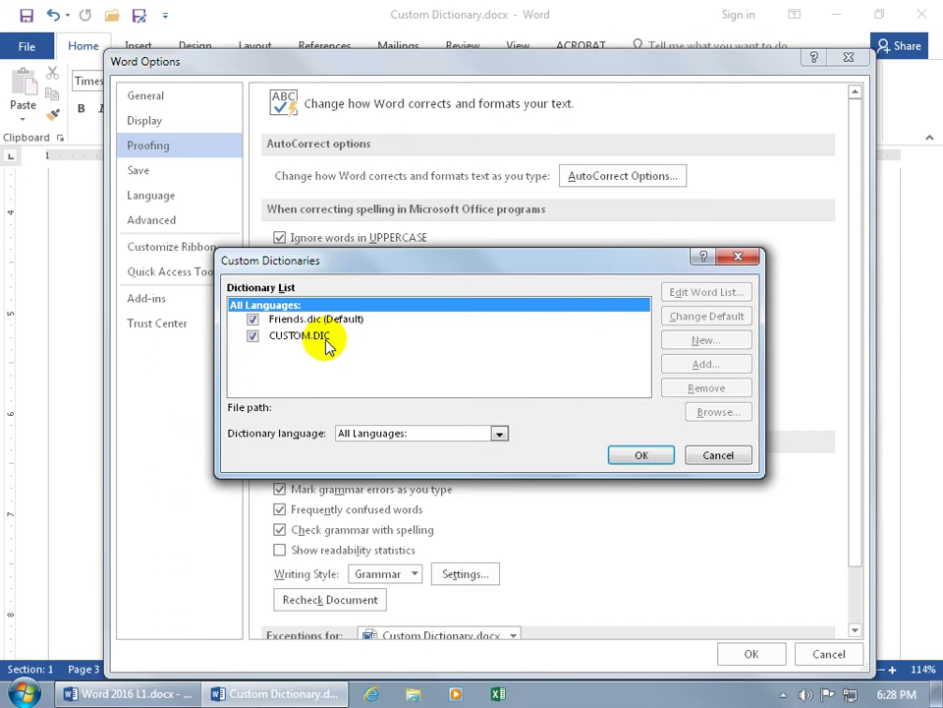
{"action": "left_click", "coordinate": [330, 322]}
{"action": "left_click", "coordinate": [680, 292]}
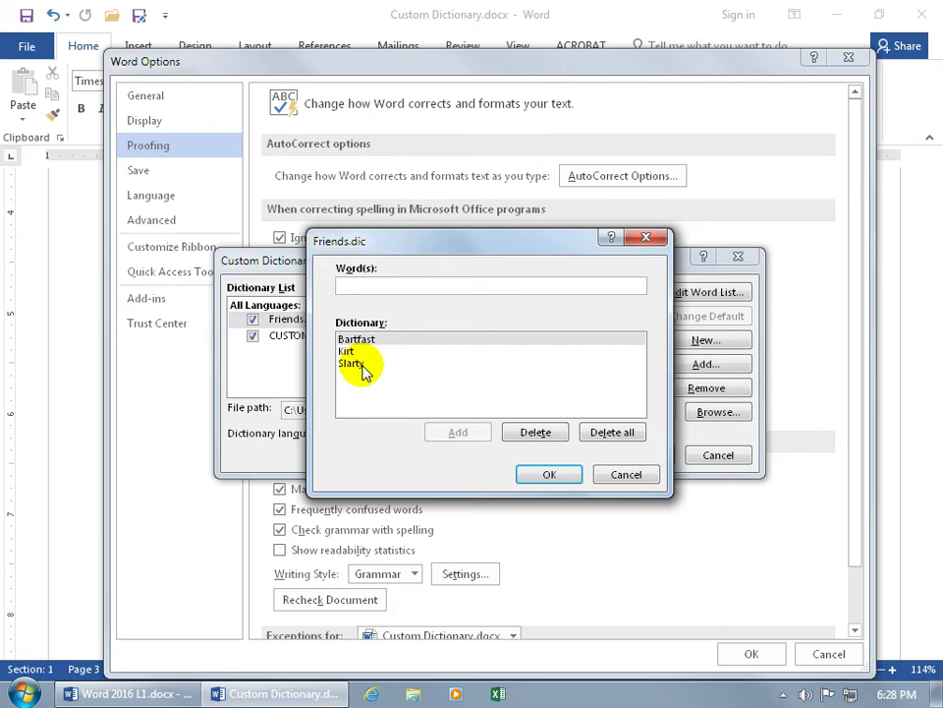
{"action": "left_click_drag", "start_coordinate": [387, 247], "coordinate": [468, 257]}
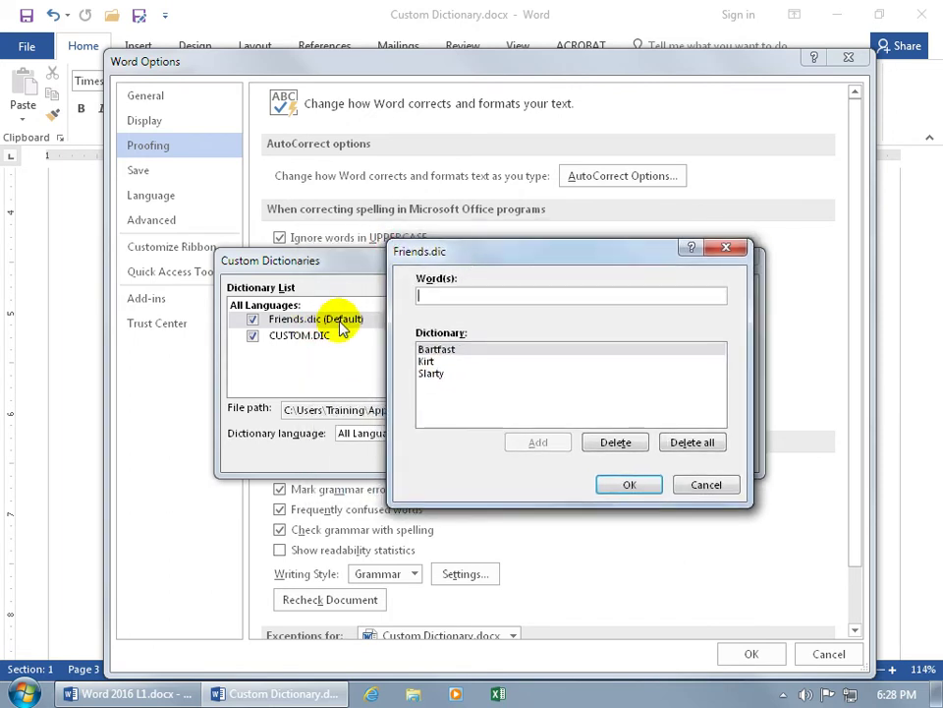
{"action": "left_click", "coordinate": [704, 494]}
Add Ylang to the CUSTOM.DIC word list and close Custom Dictionaries with OK
{"action": "left_click", "coordinate": [312, 335]}
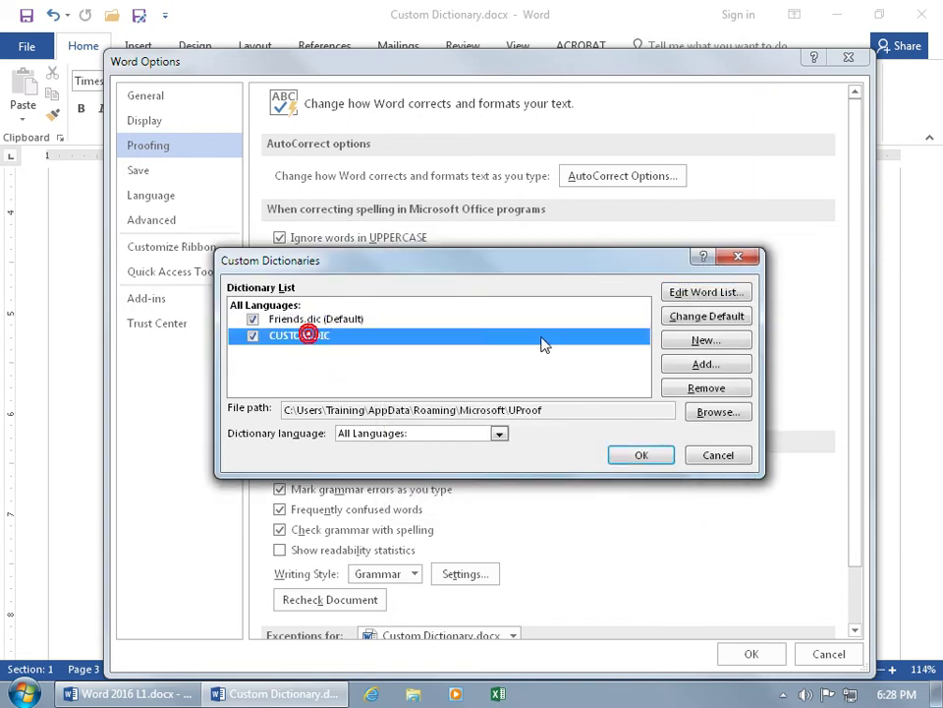
{"action": "left_click", "coordinate": [704, 292]}
{"action": "type", "text": "Yi"}
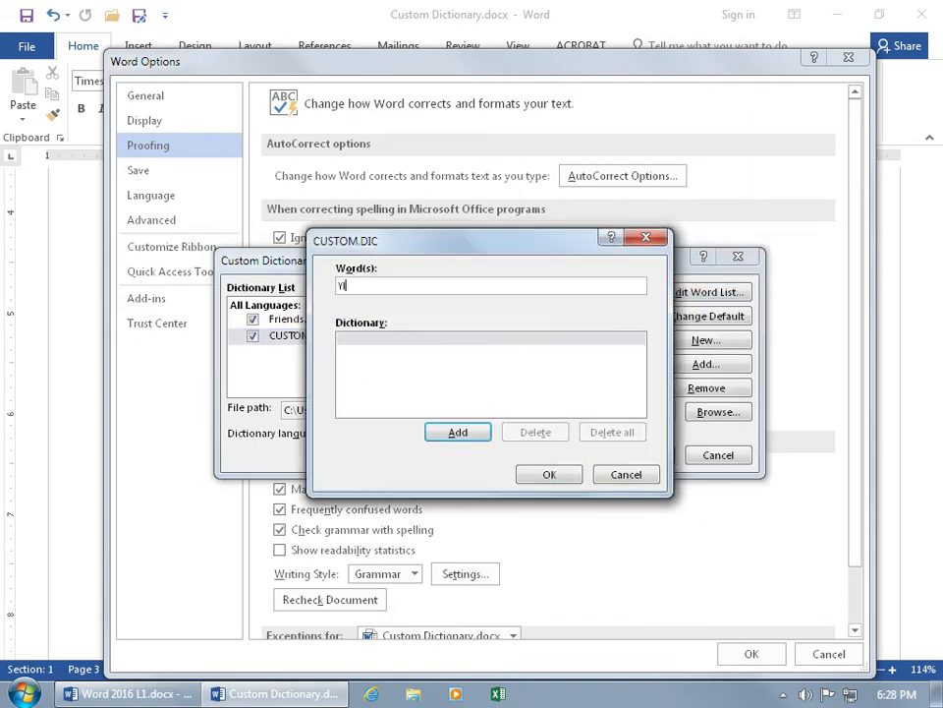
{"action": "type", "text": "ang"}
{"action": "left_click", "coordinate": [458, 433]}
{"action": "left_click", "coordinate": [547, 474]}
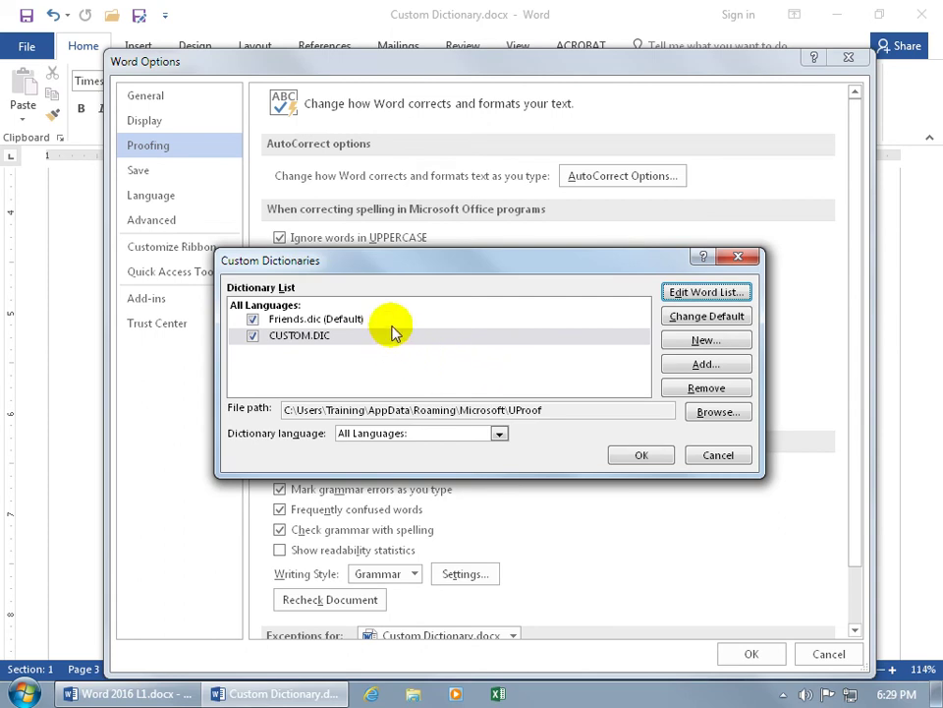
{"action": "left_click", "coordinate": [634, 454]}
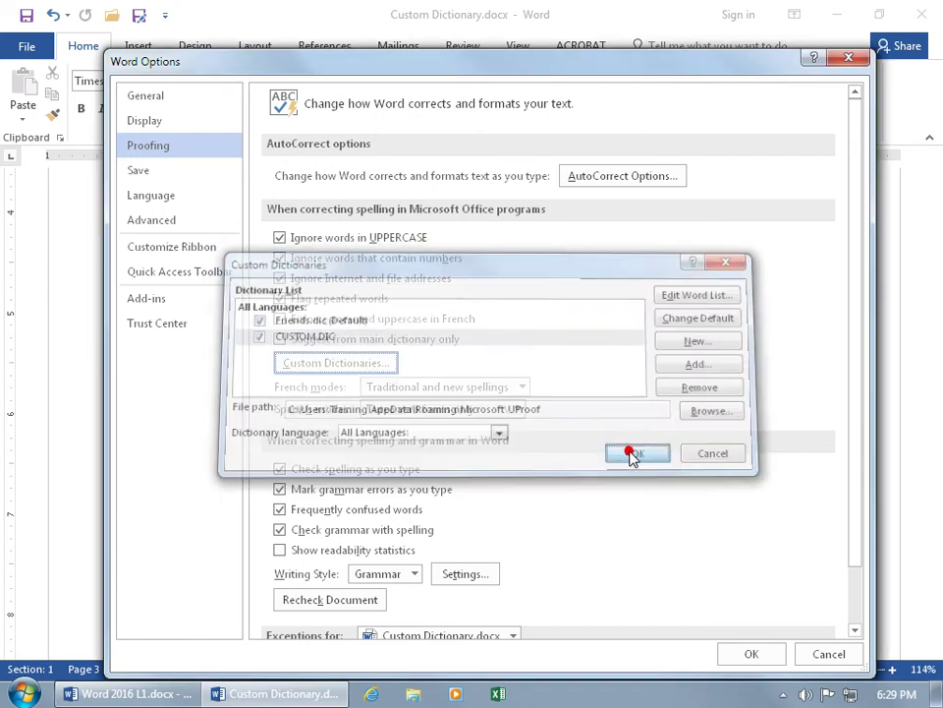
Close Word Options and check the second Ylang's repeated-word menu without changing anything
{"action": "left_click", "coordinate": [753, 653]}
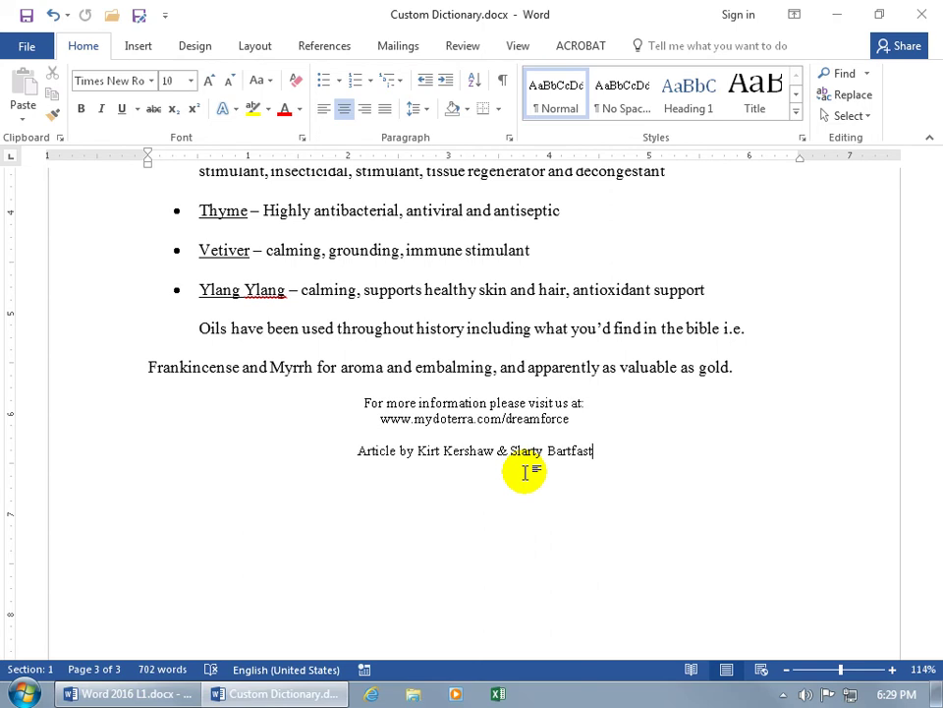
{"action": "right_click", "coordinate": [266, 296]}
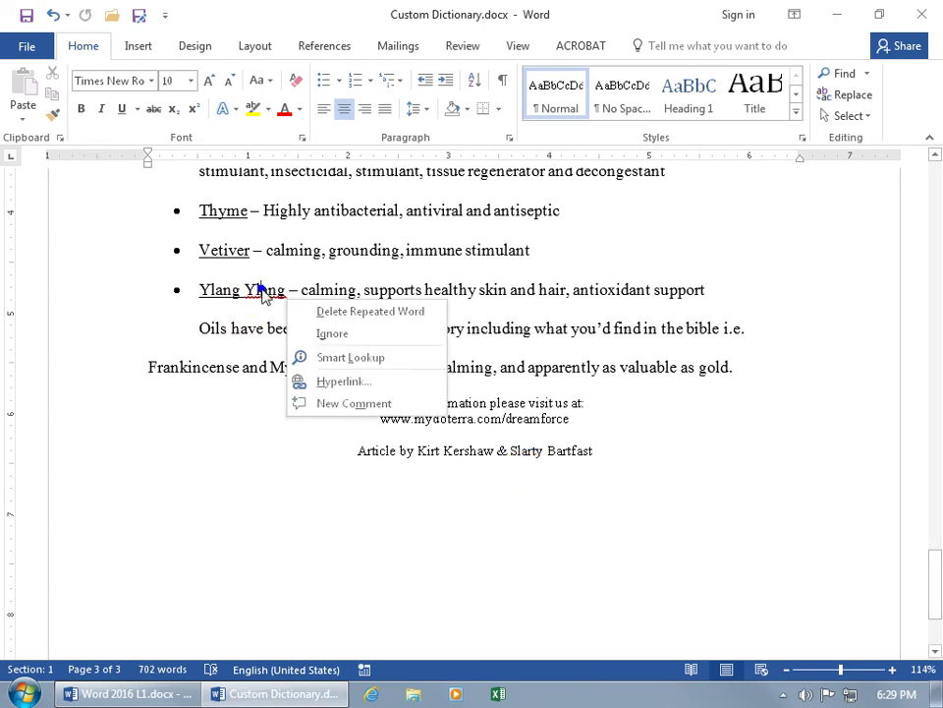
{"action": "key", "text": "Escape"}
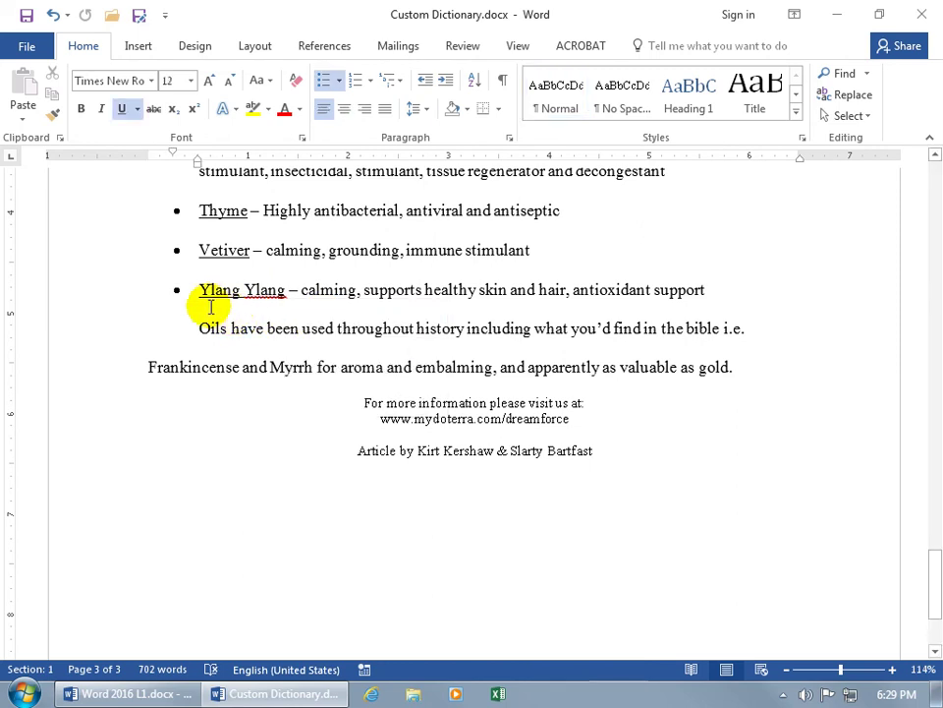
Make CUSTOM.DIC the default custom dictionary again under Proofing > Custom Dictionaries
{"action": "left_click", "coordinate": [27, 46]}
{"action": "left_click", "coordinate": [63, 578]}
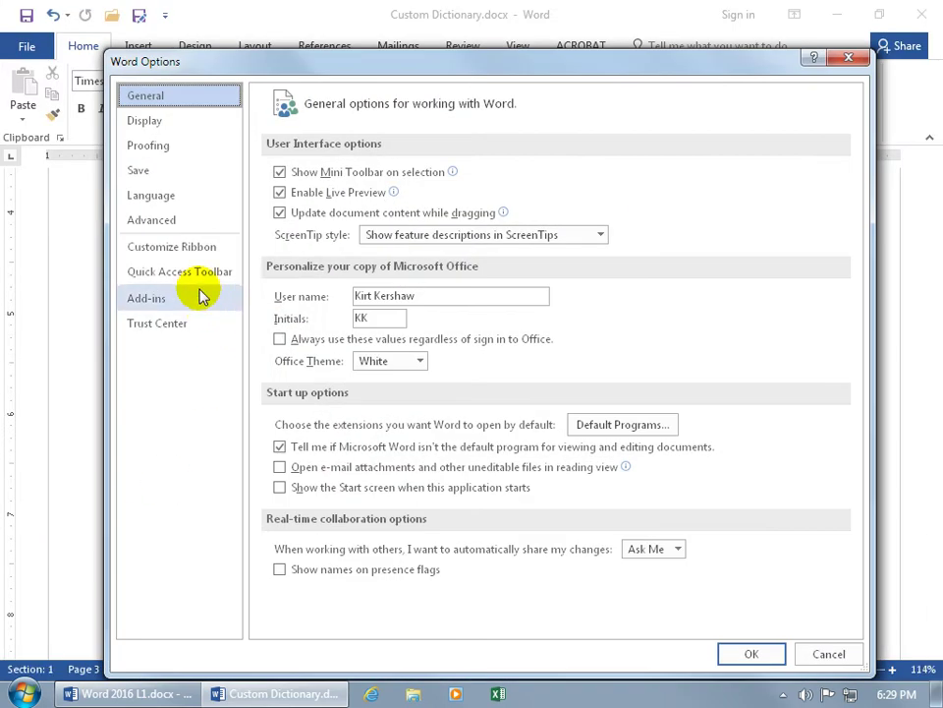
{"action": "left_click", "coordinate": [174, 146]}
{"action": "left_click", "coordinate": [364, 366]}
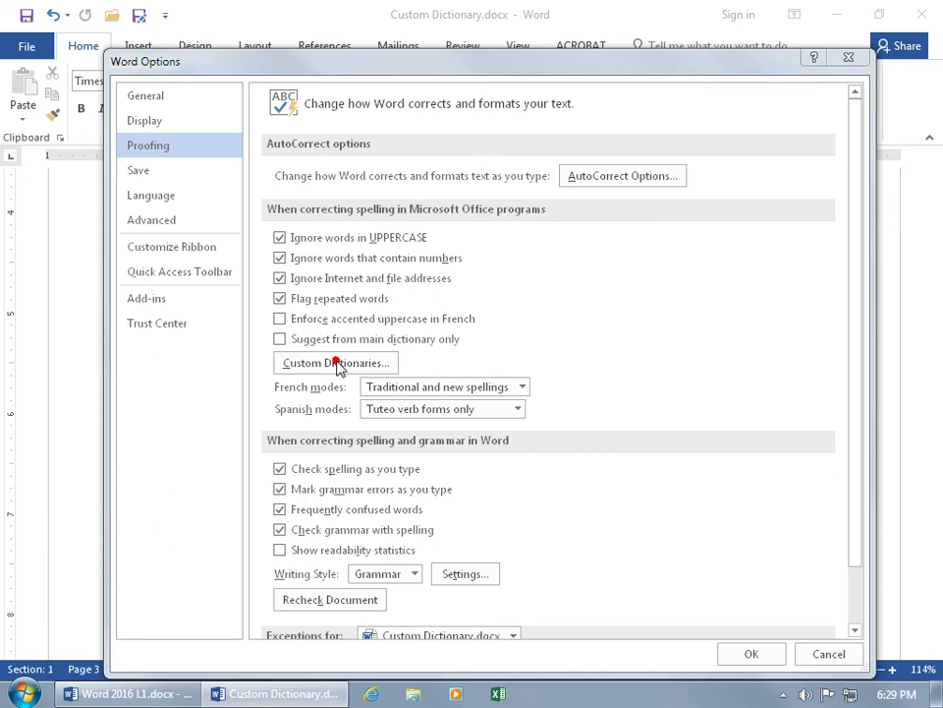
{"action": "left_click", "coordinate": [346, 324]}
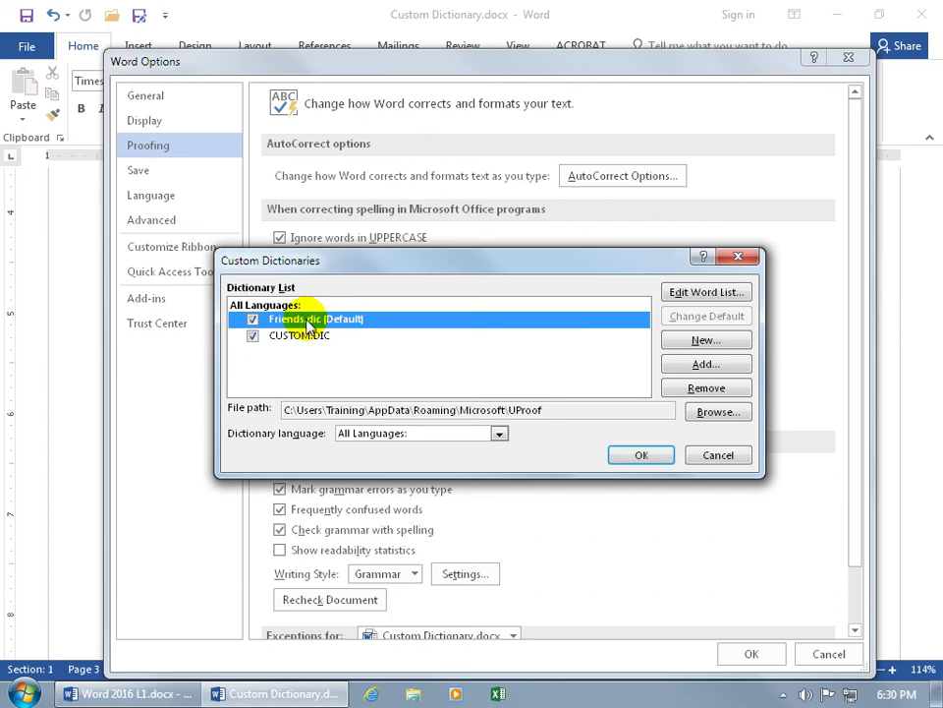
{"action": "left_click", "coordinate": [313, 336]}
{"action": "left_click", "coordinate": [682, 316]}
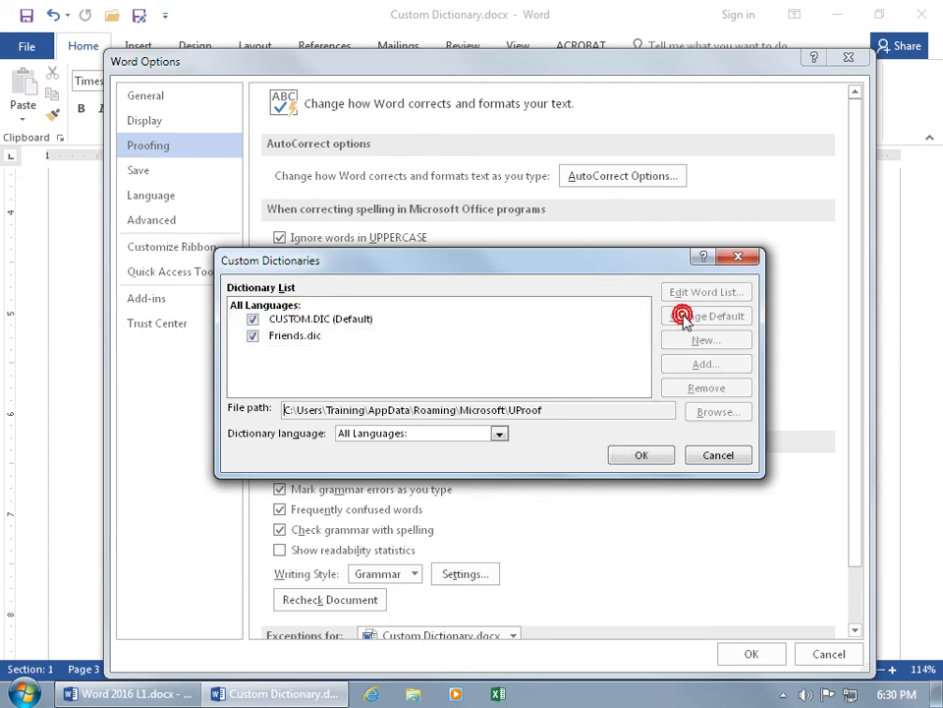
Turn off the Friends.dic dictionary and apply the options
{"action": "left_click", "coordinate": [308, 339]}
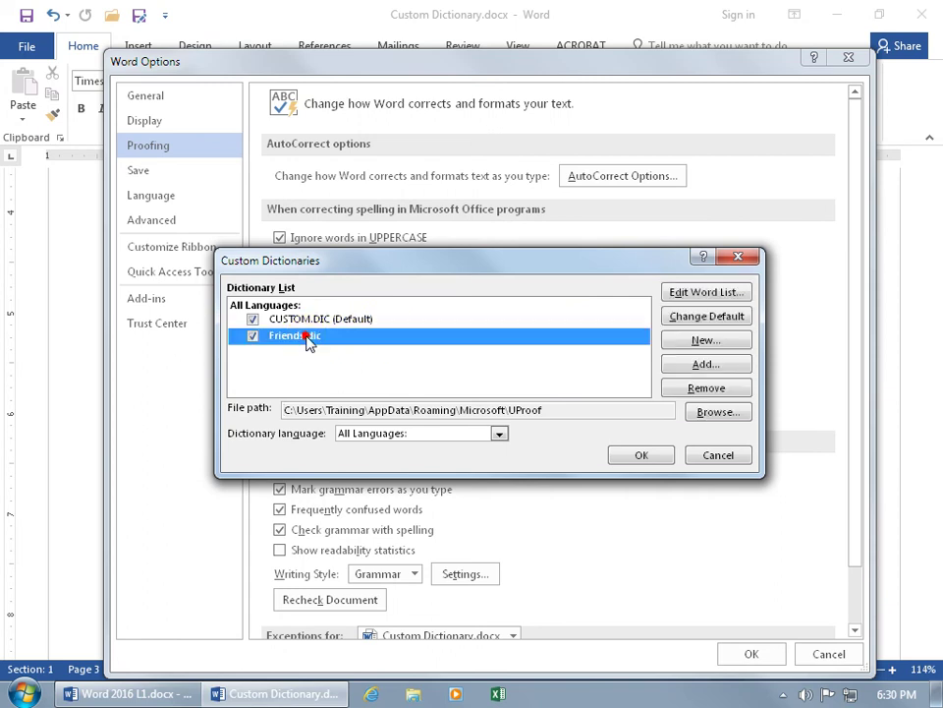
{"action": "left_click", "coordinate": [252, 335]}
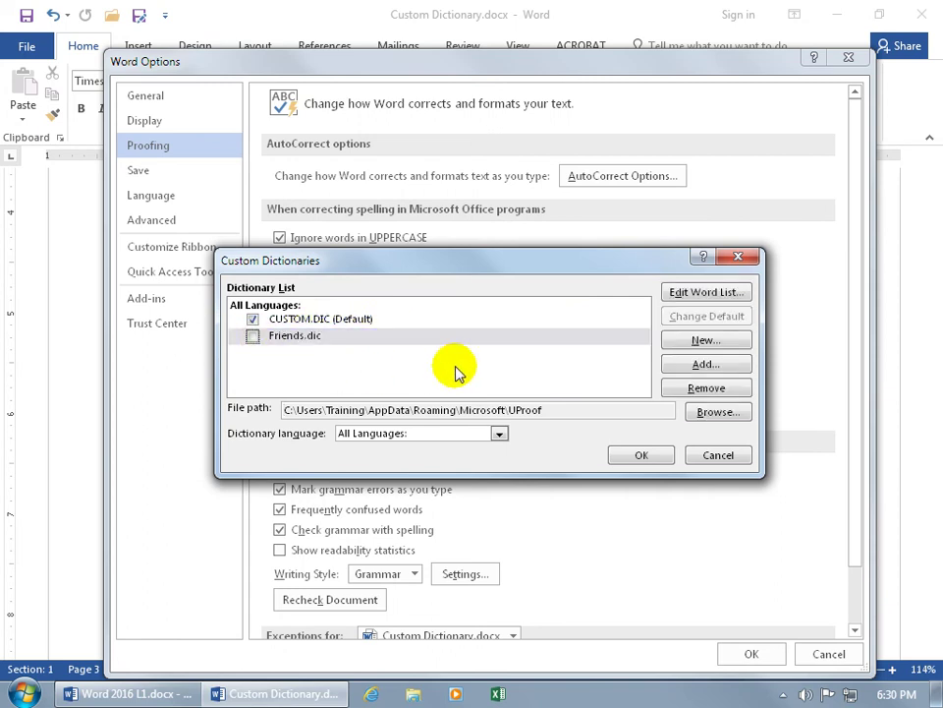
{"action": "left_click", "coordinate": [642, 455]}
{"action": "left_click", "coordinate": [751, 651]}
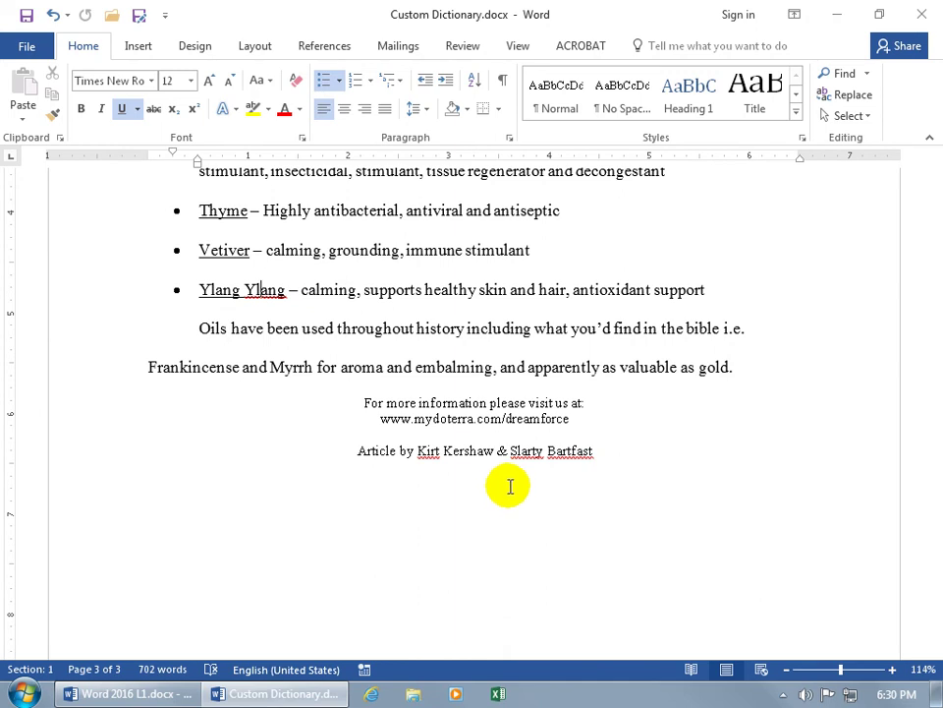
Re-enable Friends.dic under Proofing > Custom Dictionaries and apply the options
{"action": "left_click", "coordinate": [30, 49]}
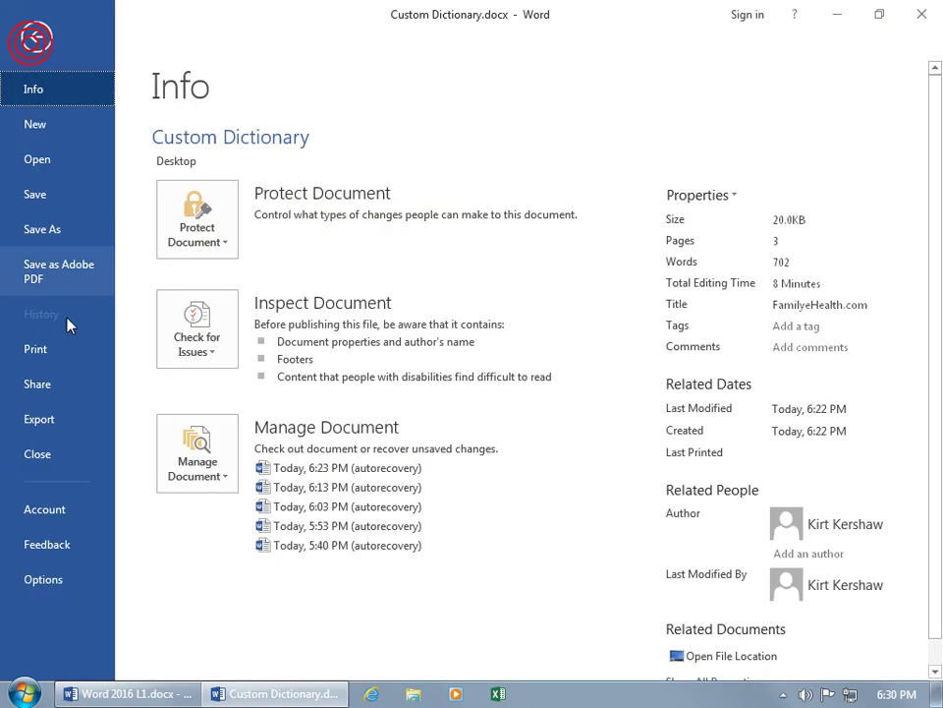
{"action": "left_click", "coordinate": [49, 577]}
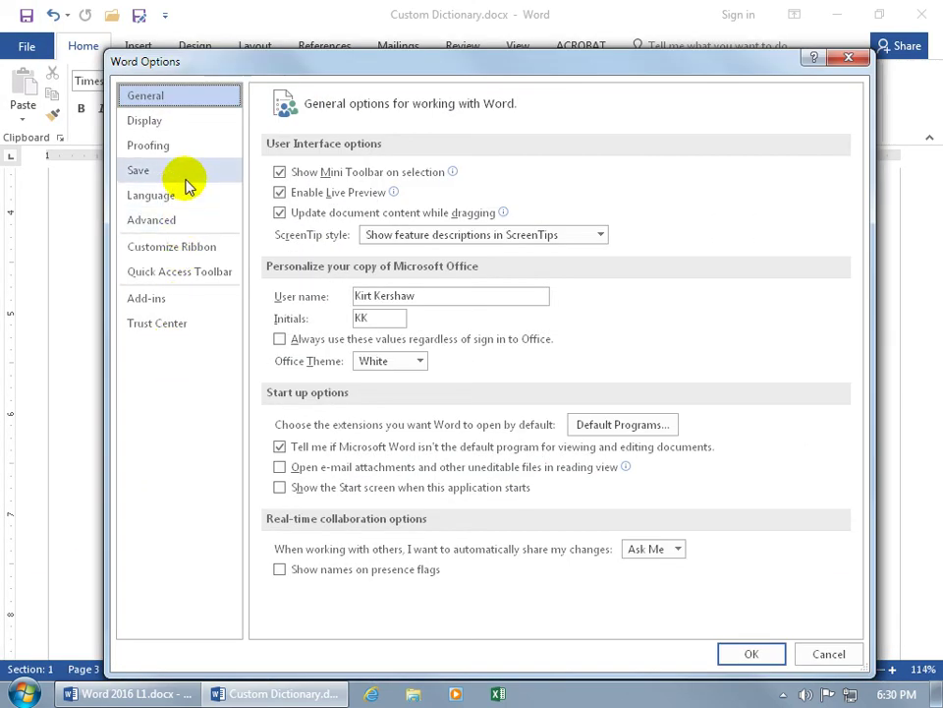
{"action": "left_click", "coordinate": [183, 148]}
{"action": "left_click", "coordinate": [365, 364]}
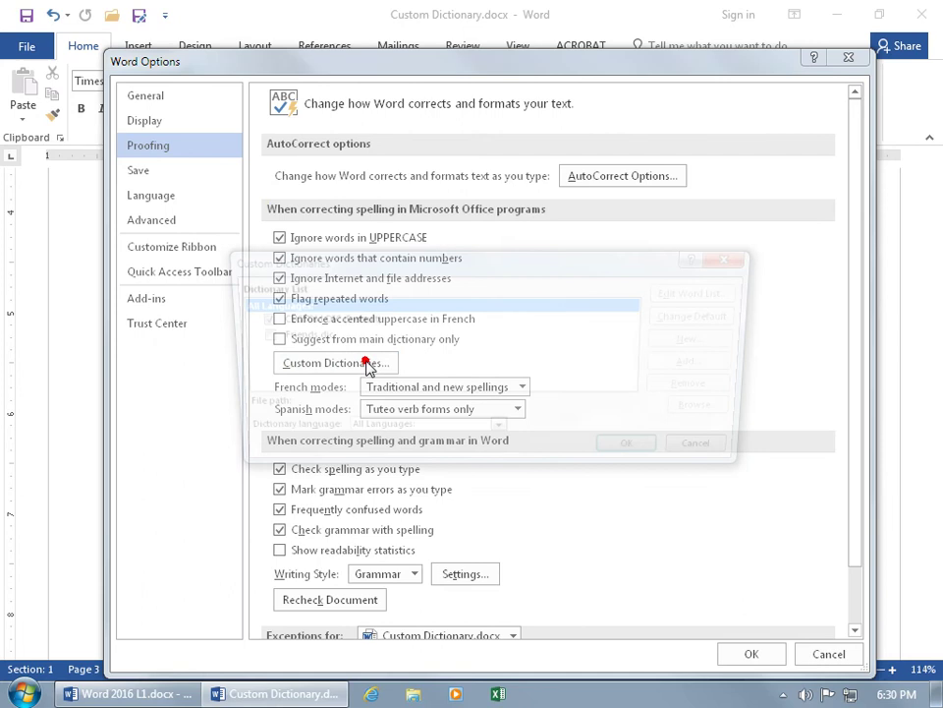
{"action": "left_click", "coordinate": [254, 336]}
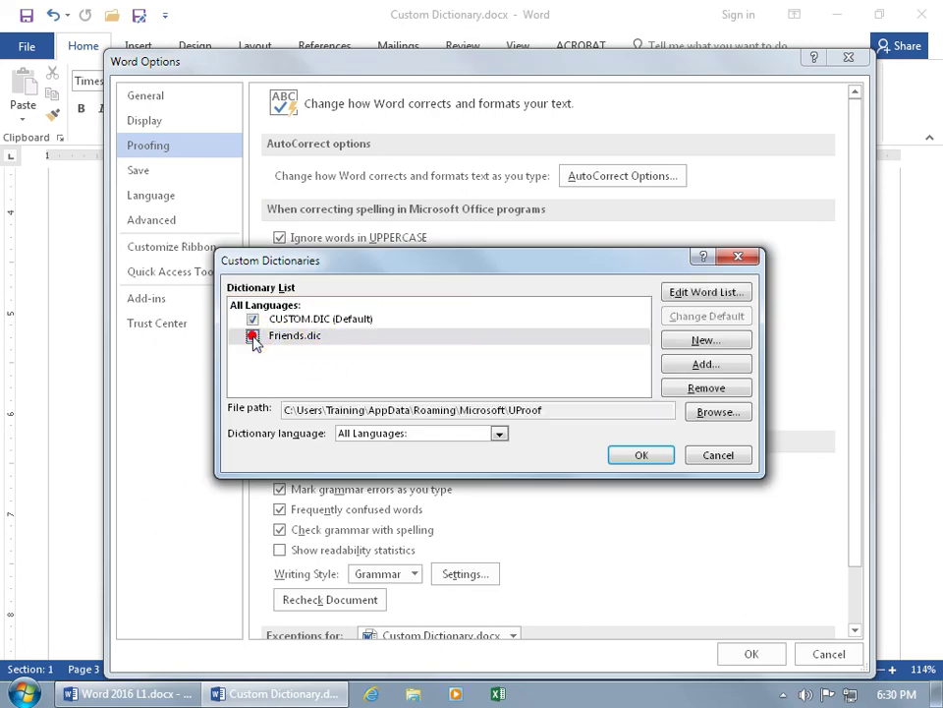
{"action": "left_click", "coordinate": [634, 454]}
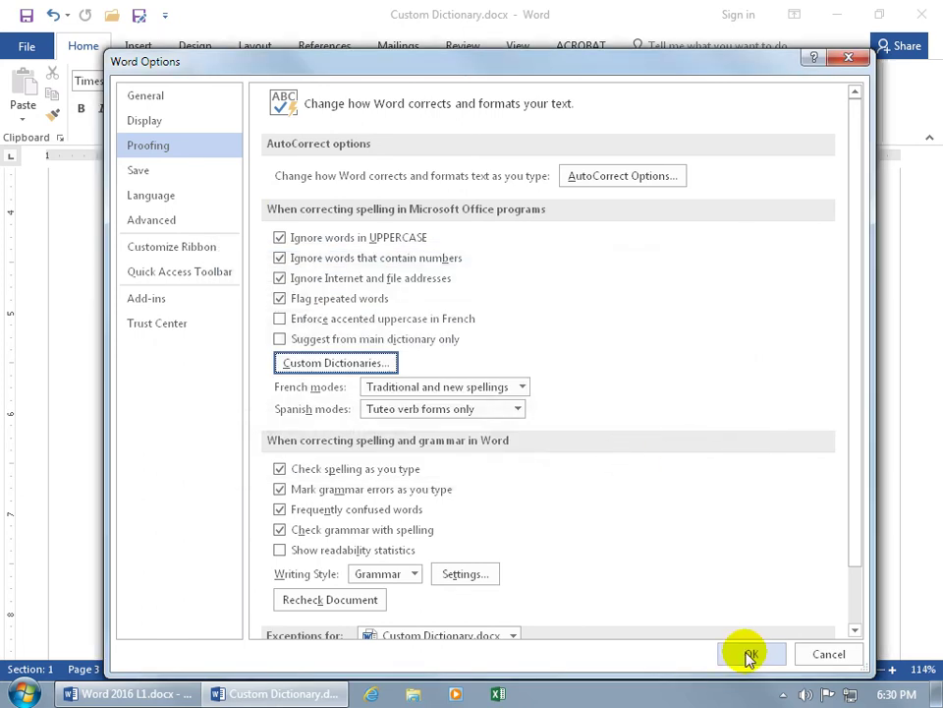
{"action": "left_click", "coordinate": [752, 655]}
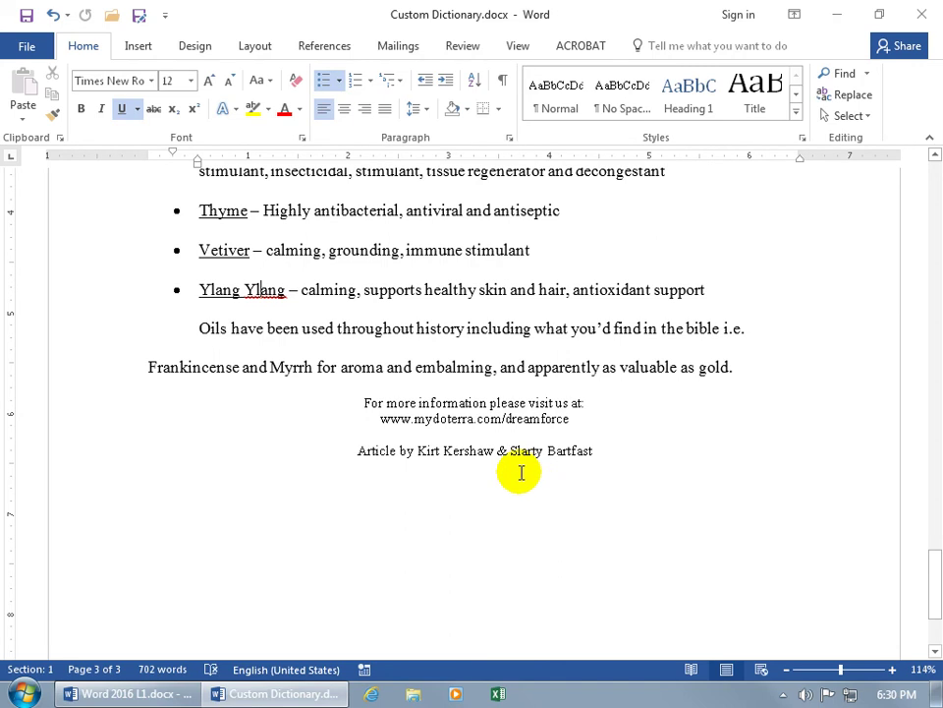
Open the Custom Dictionaries list from Word's Proofing options
{"action": "left_click", "coordinate": [39, 51]}
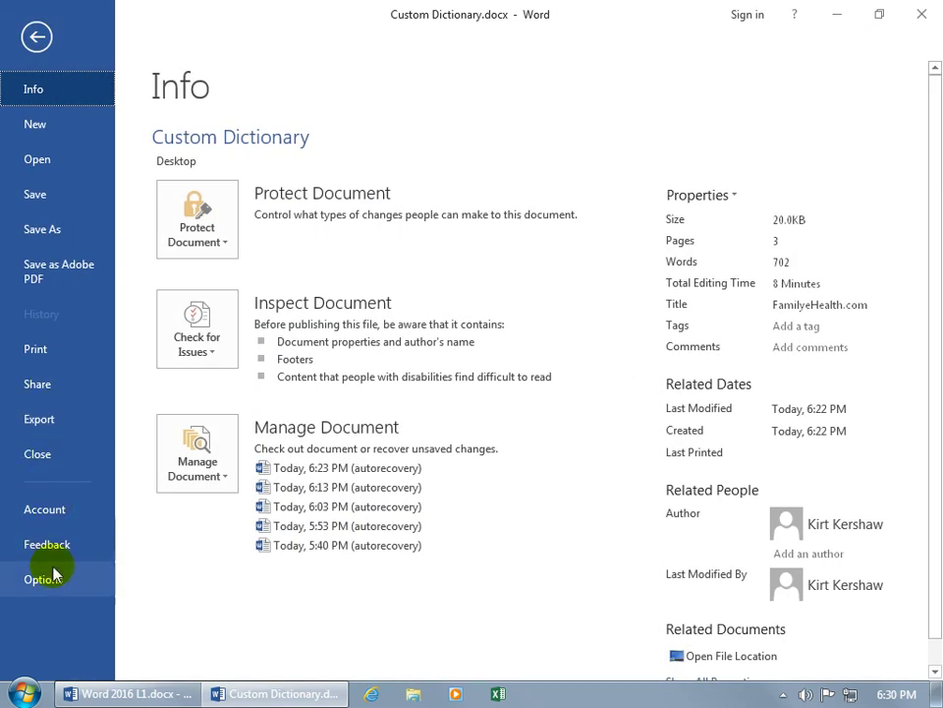
{"action": "left_click", "coordinate": [54, 575]}
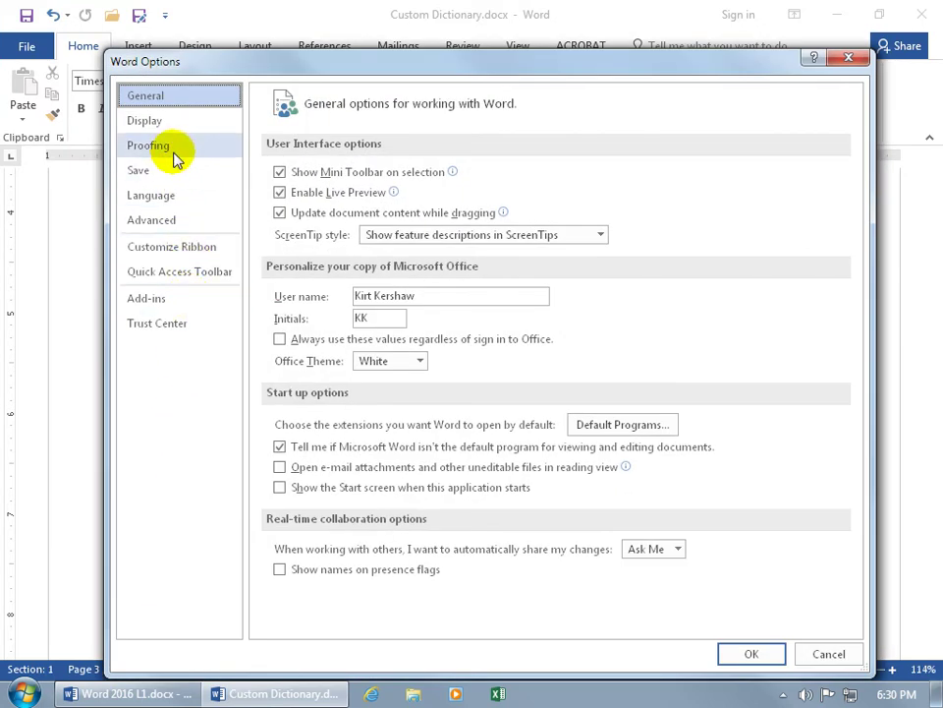
{"action": "left_click", "coordinate": [175, 157]}
{"action": "left_click", "coordinate": [308, 362]}
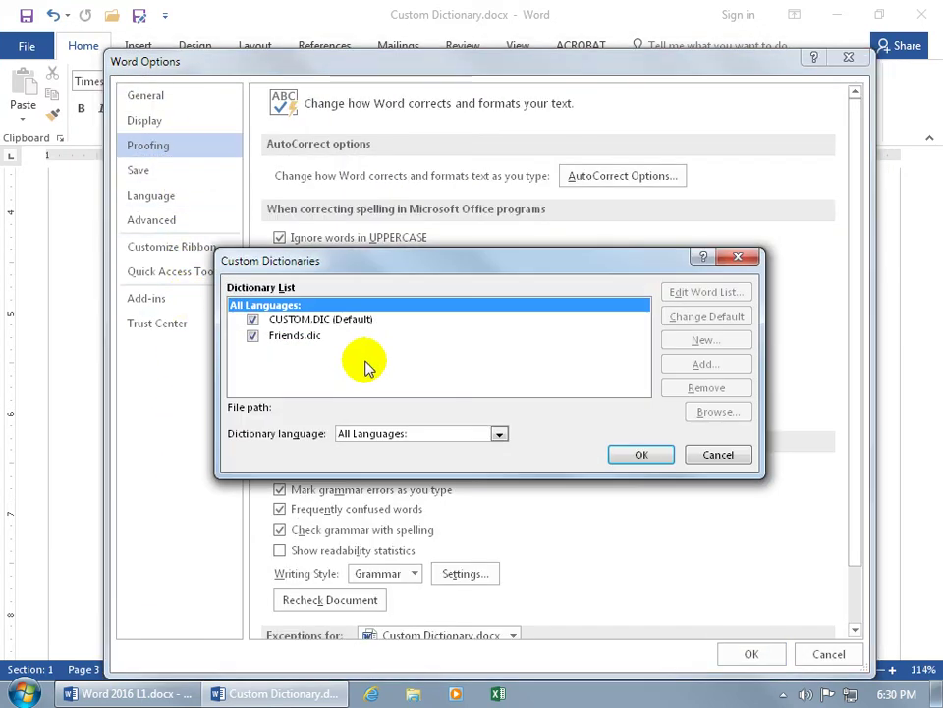
Remove Friends.dic, then select CUSTOM.DIC and browse the UProof folder to add a dictionary
{"action": "left_click", "coordinate": [310, 340]}
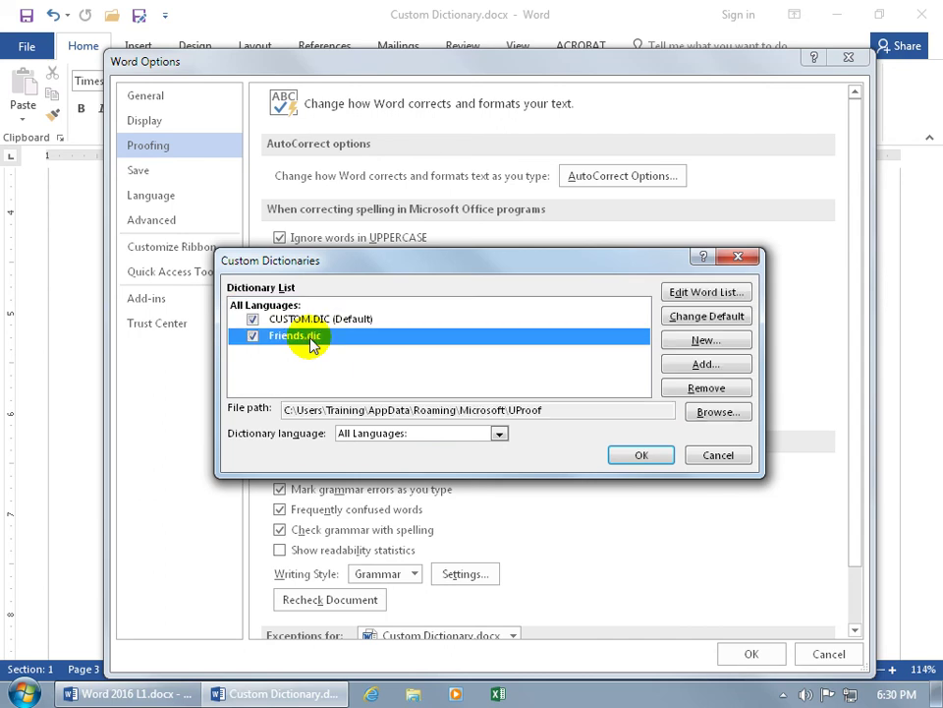
{"action": "left_click", "coordinate": [681, 387]}
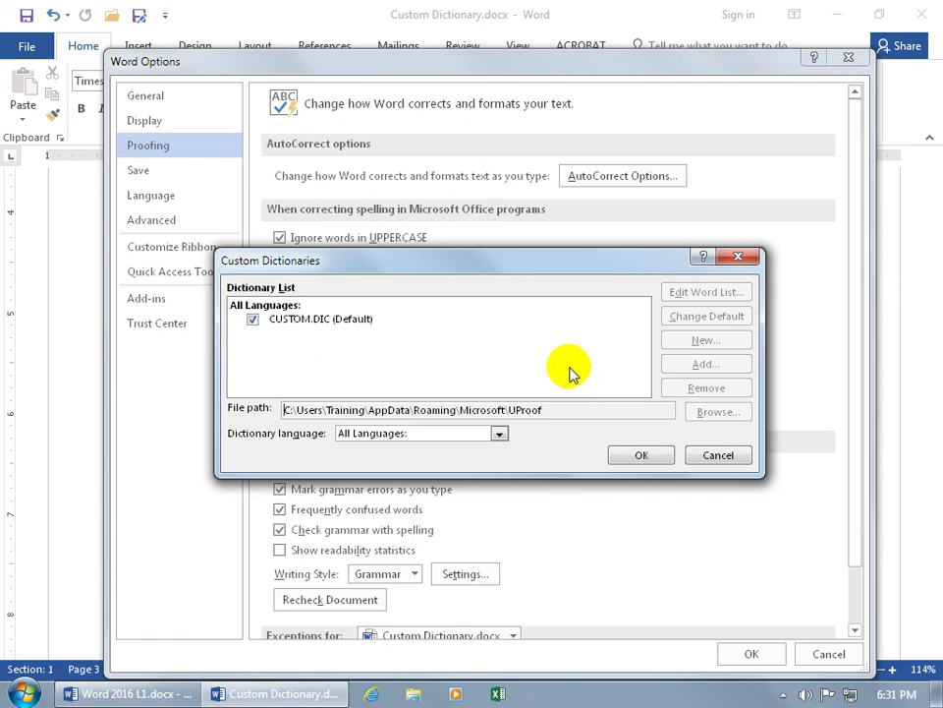
{"action": "left_click", "coordinate": [339, 322]}
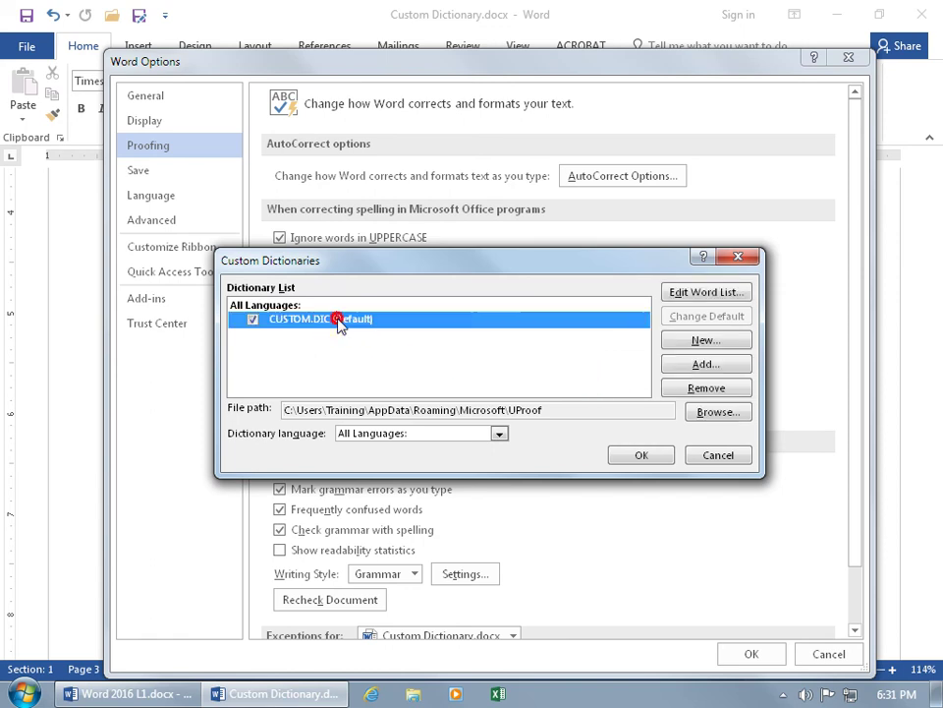
{"action": "left_click", "coordinate": [700, 365]}
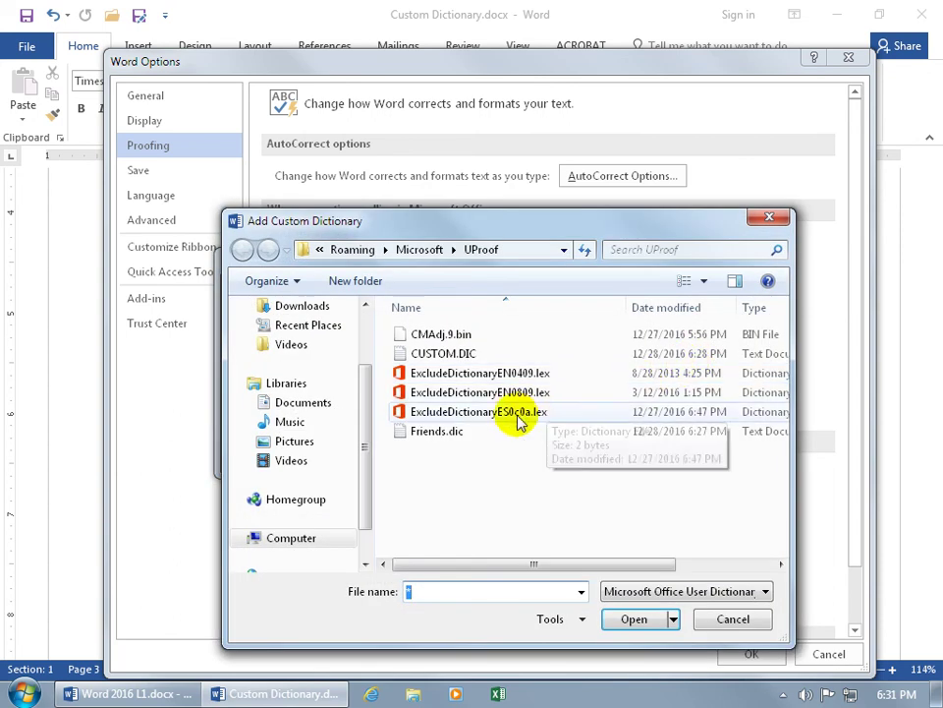
Re-add Friends.dic from the UProof folder to Word's custom dictionary list
{"action": "double_click", "coordinate": [438, 431]}
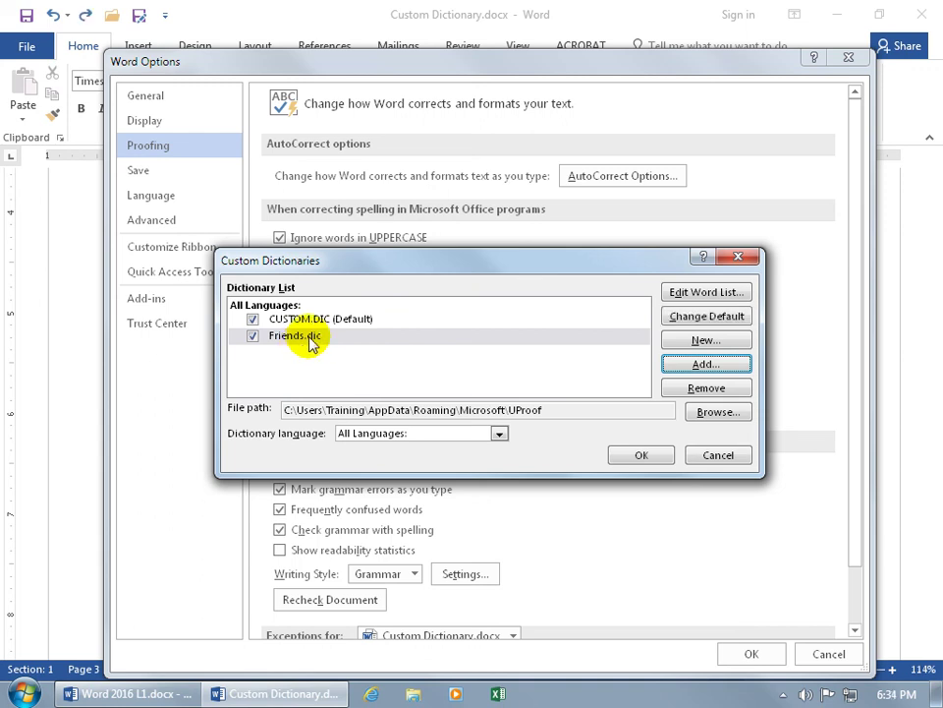
Remove Friends.dic from the dictionary list and select CUSTOM.DIC as the default
{"action": "left_click", "coordinate": [309, 341]}
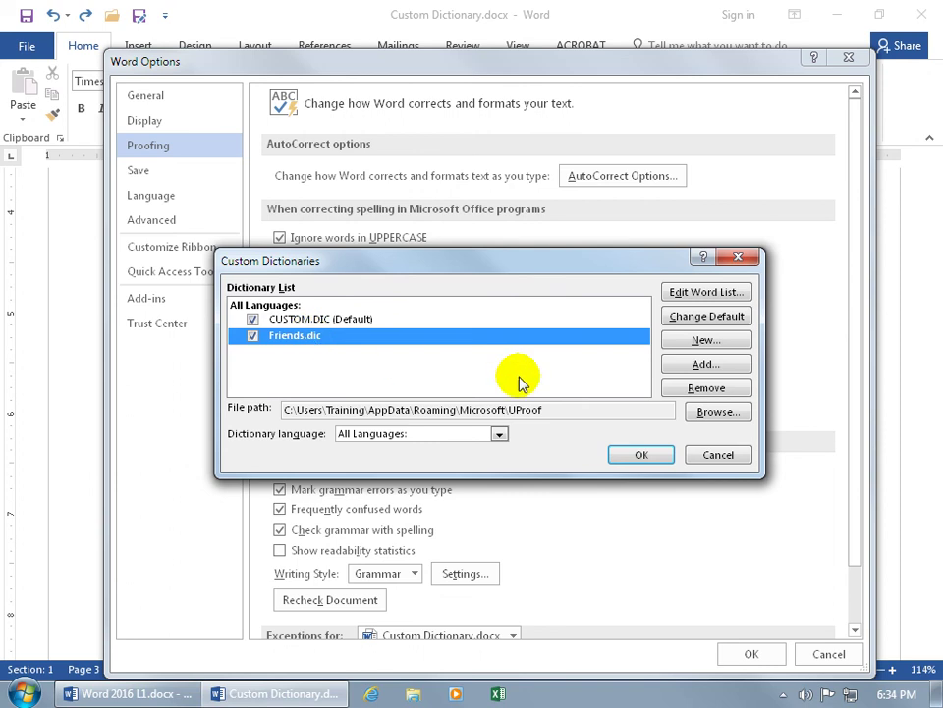
{"action": "left_click", "coordinate": [696, 391]}
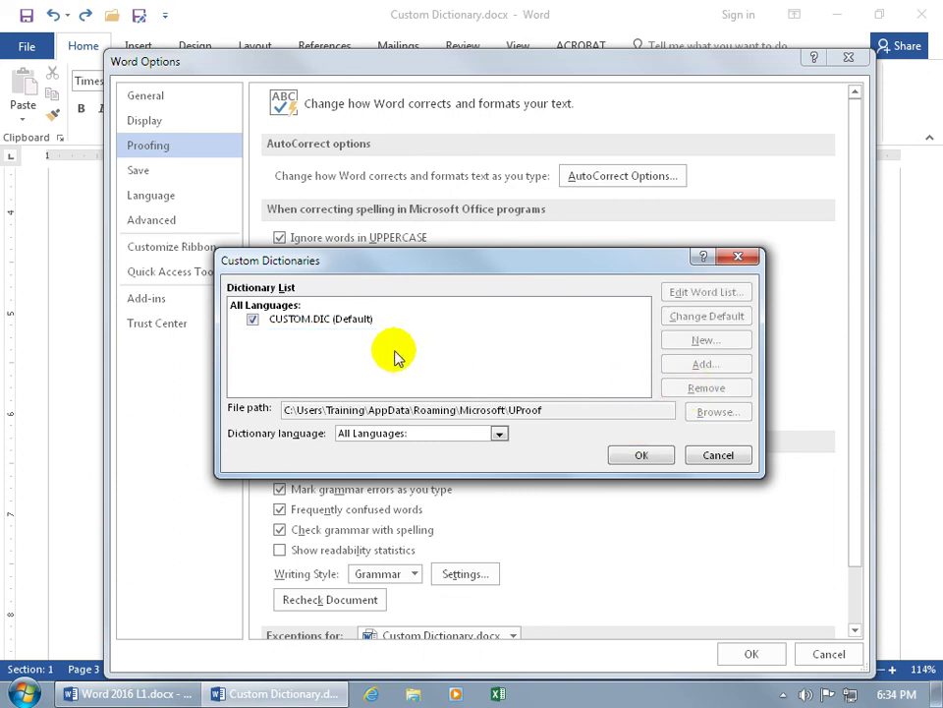
{"action": "left_click", "coordinate": [361, 324]}
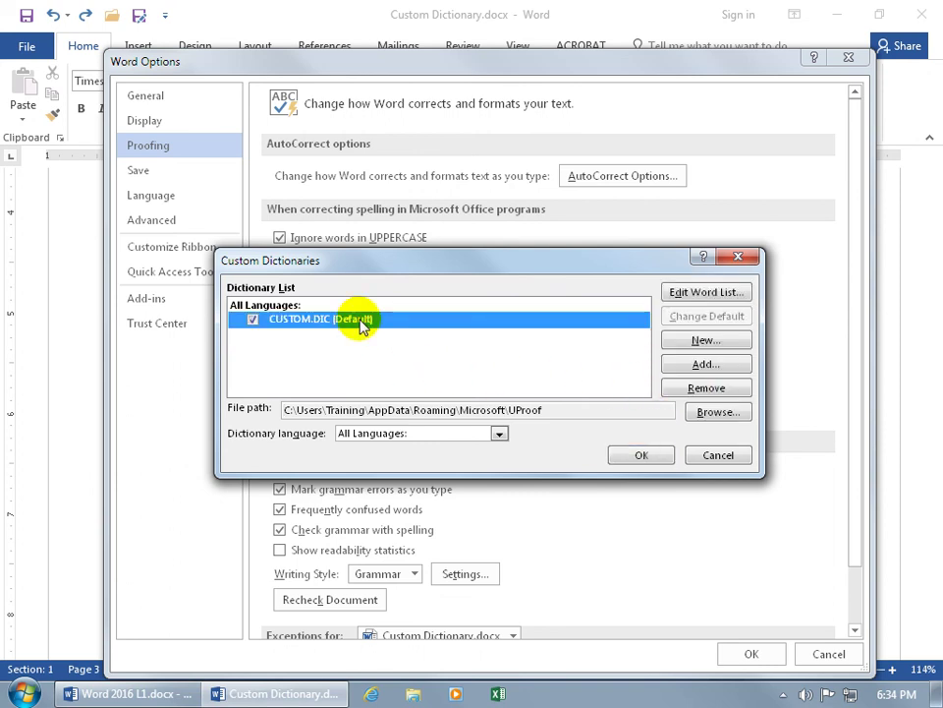
Delete the Friends.dic file from the UProof folder, then cancel without creating a dictionary
{"action": "left_click", "coordinate": [704, 341]}
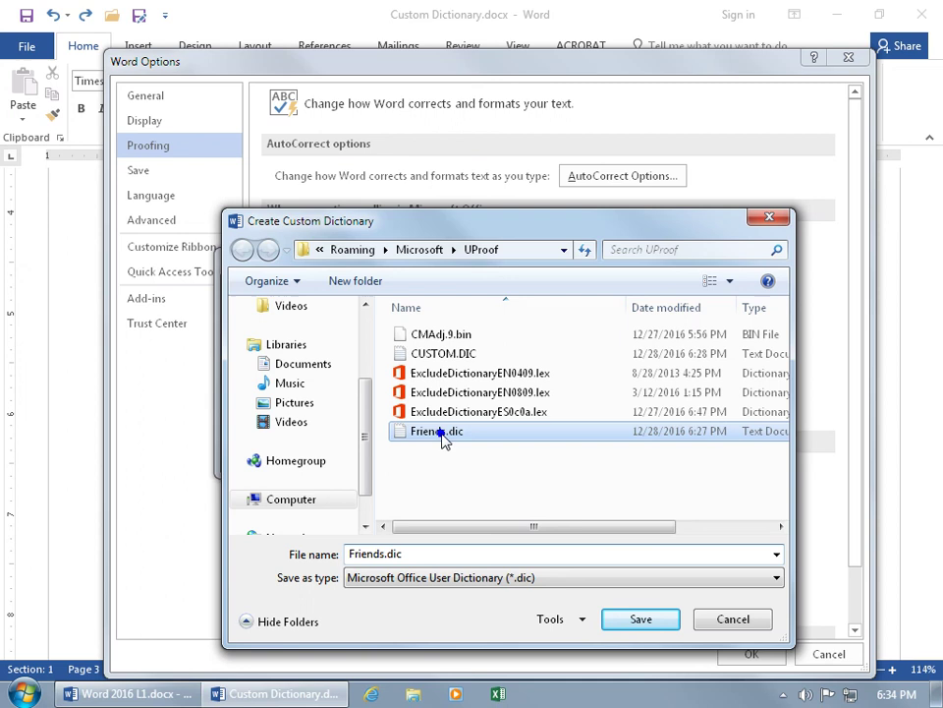
{"action": "right_click", "coordinate": [443, 439]}
{"action": "left_click", "coordinate": [490, 619]}
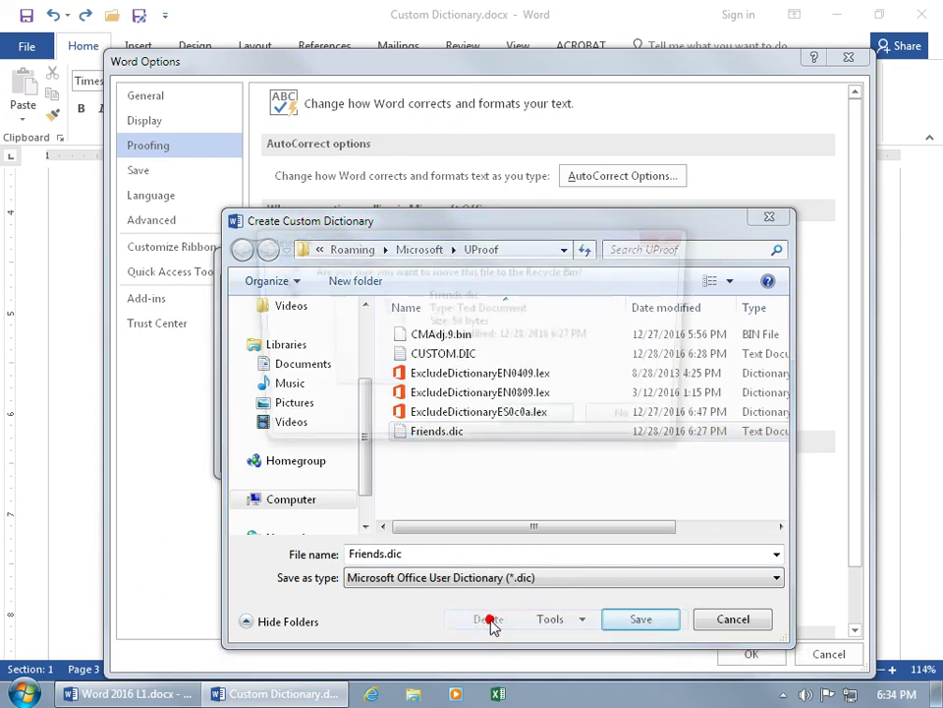
{"action": "left_click", "coordinate": [521, 423]}
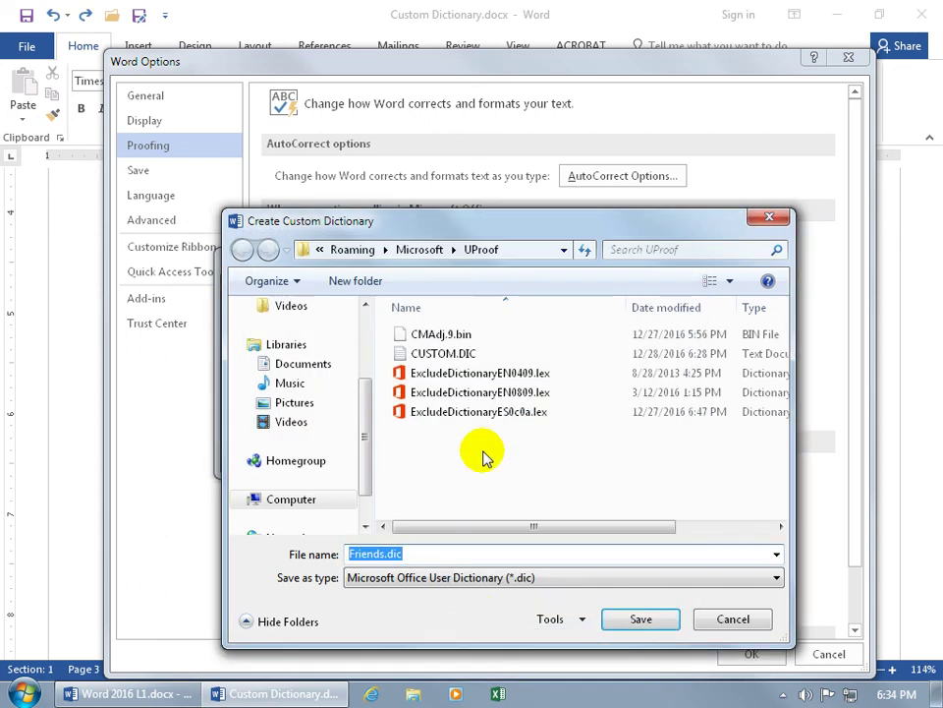
{"action": "left_click", "coordinate": [732, 618]}
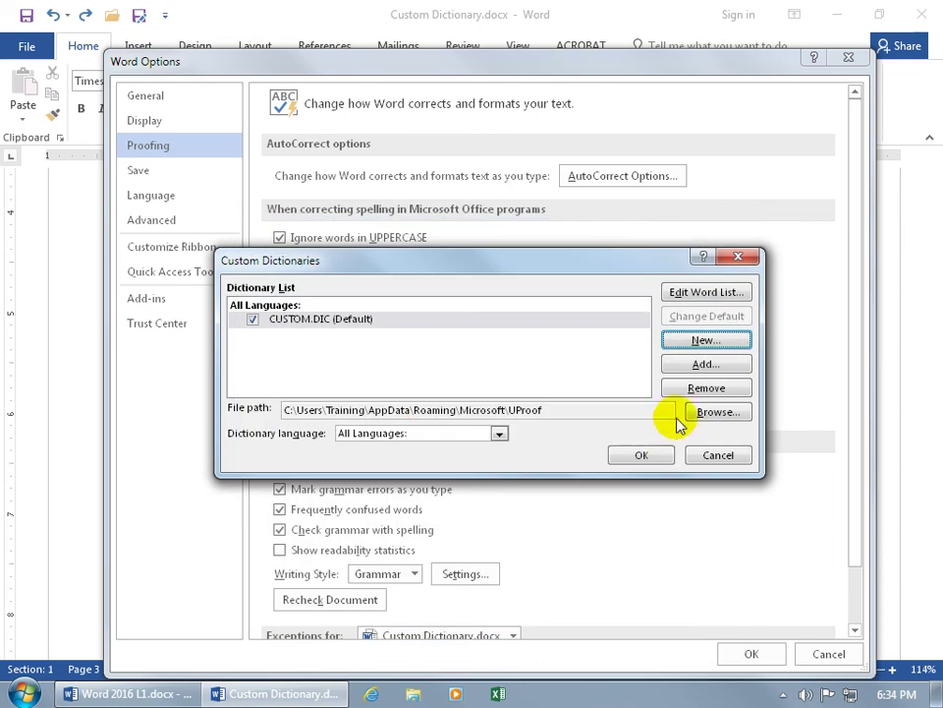
Browse the UProof folder through Add to confirm Friends.dic is gone
{"action": "left_click", "coordinate": [704, 364]}
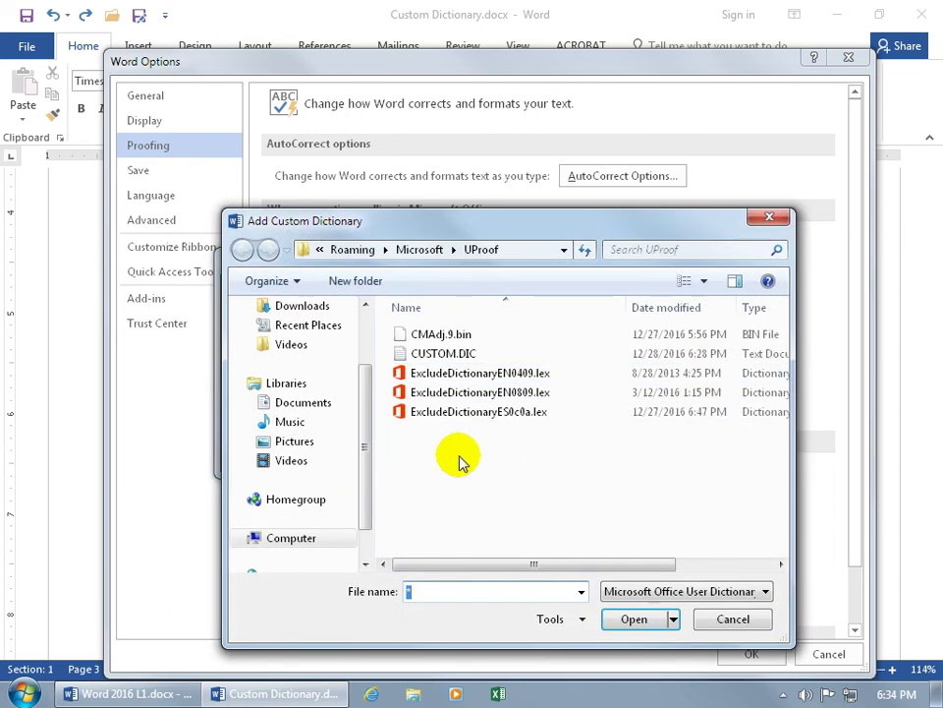